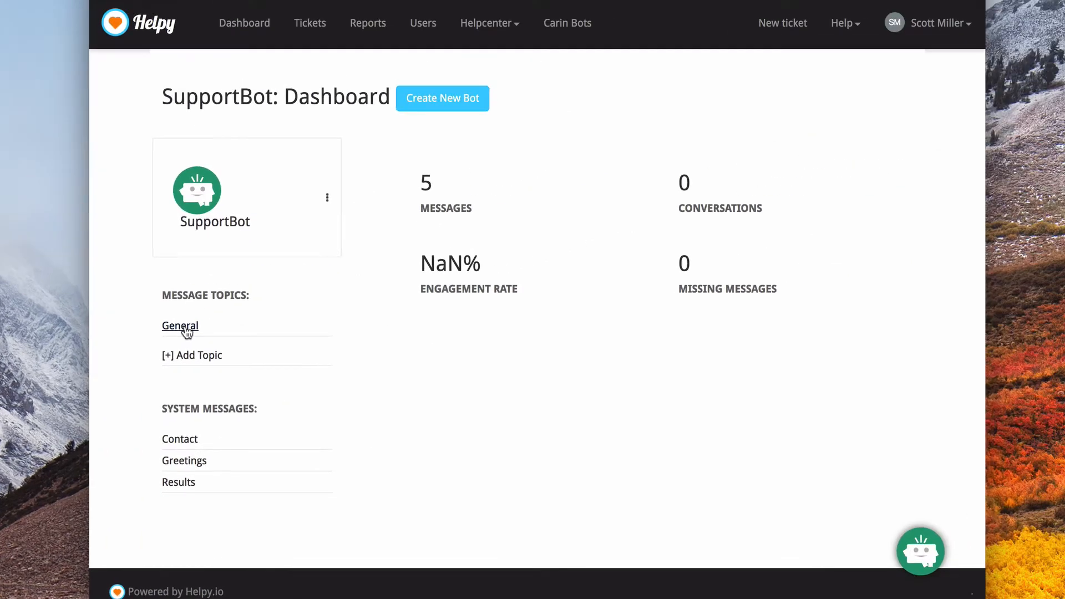
Start a new message in the General topic for responding to a customer question, with the question "What is your name?".
{"action": "left_click", "coordinate": [476, 239]}
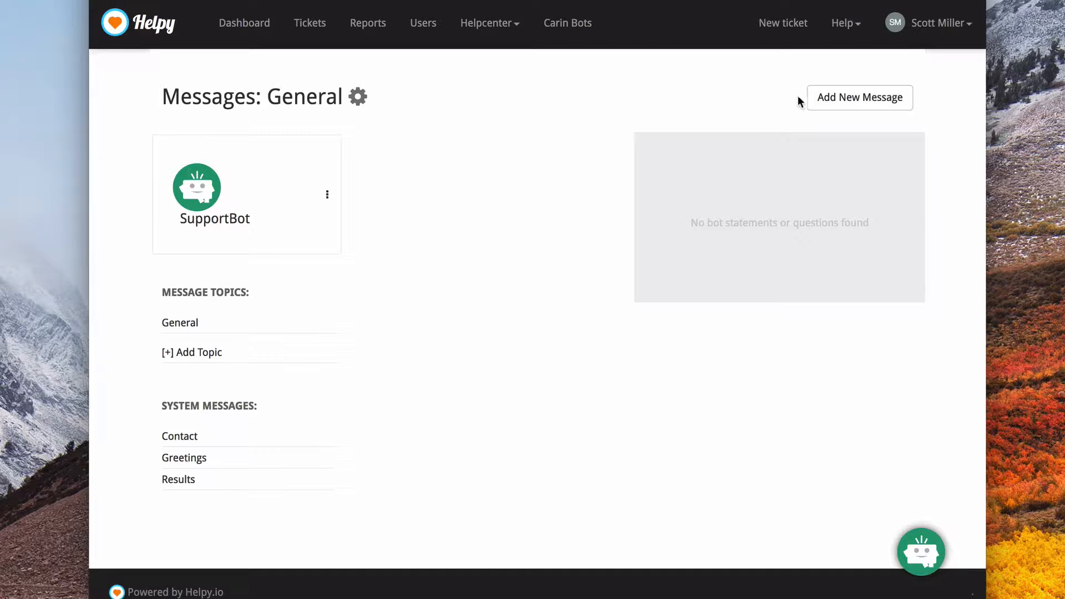
{"action": "left_click", "coordinate": [839, 105]}
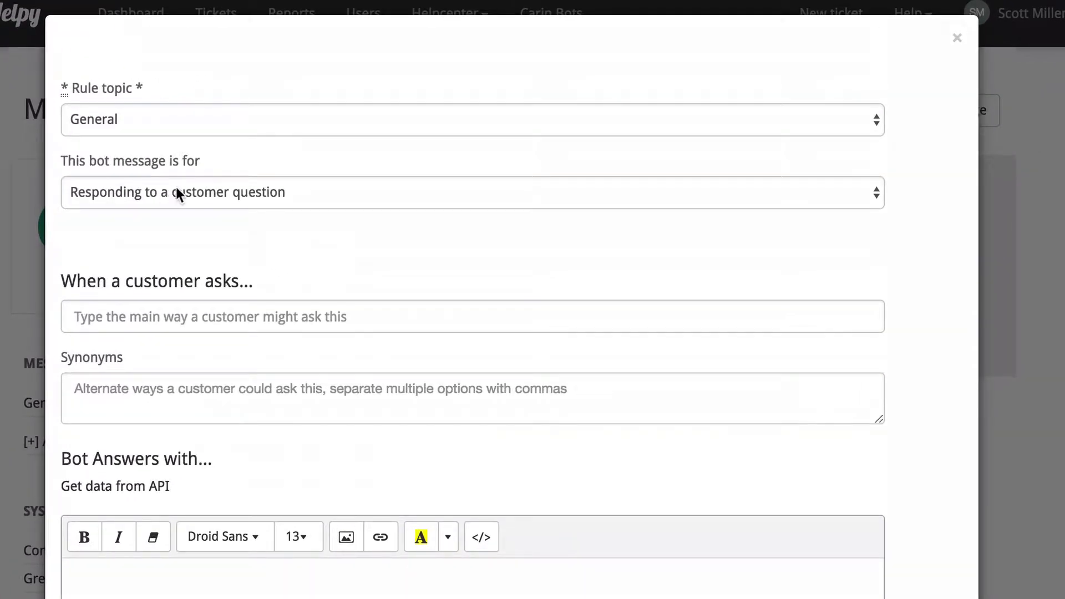
{"action": "left_click", "coordinate": [212, 193]}
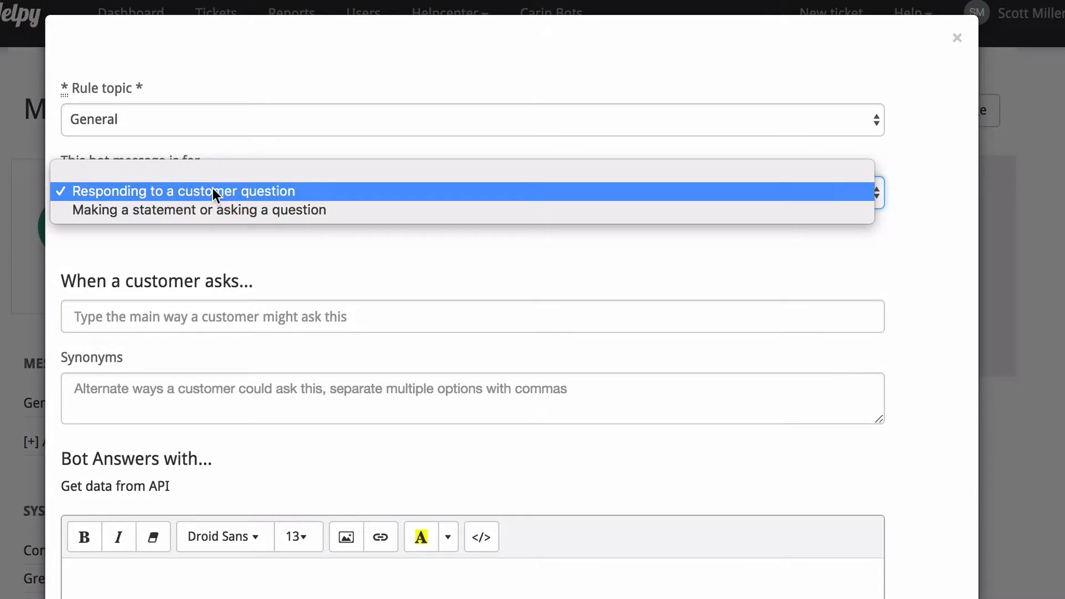
{"action": "left_click", "coordinate": [212, 191]}
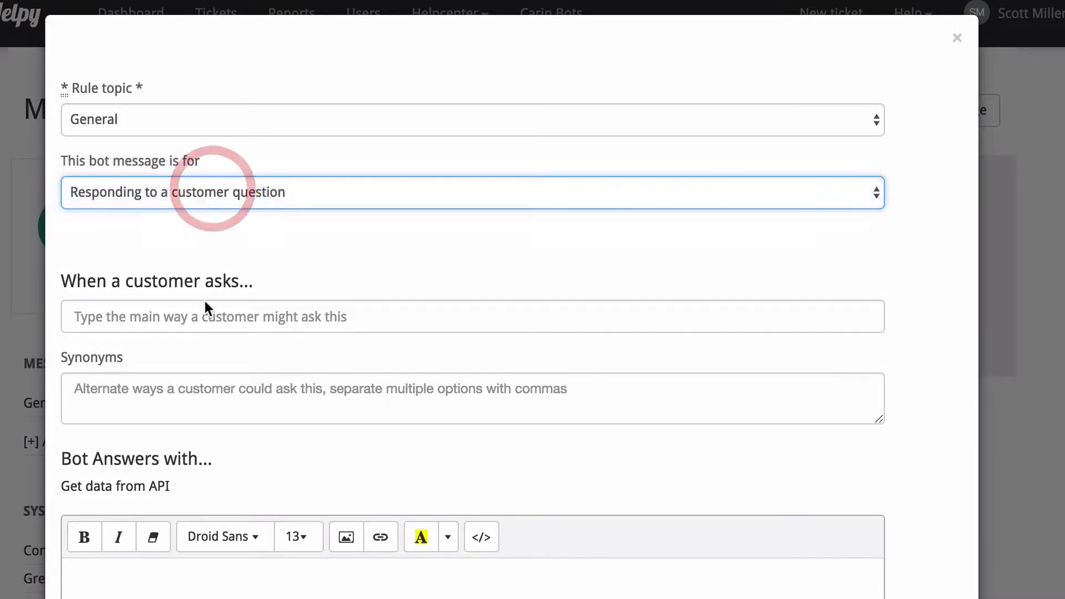
{"action": "left_click", "coordinate": [226, 328]}
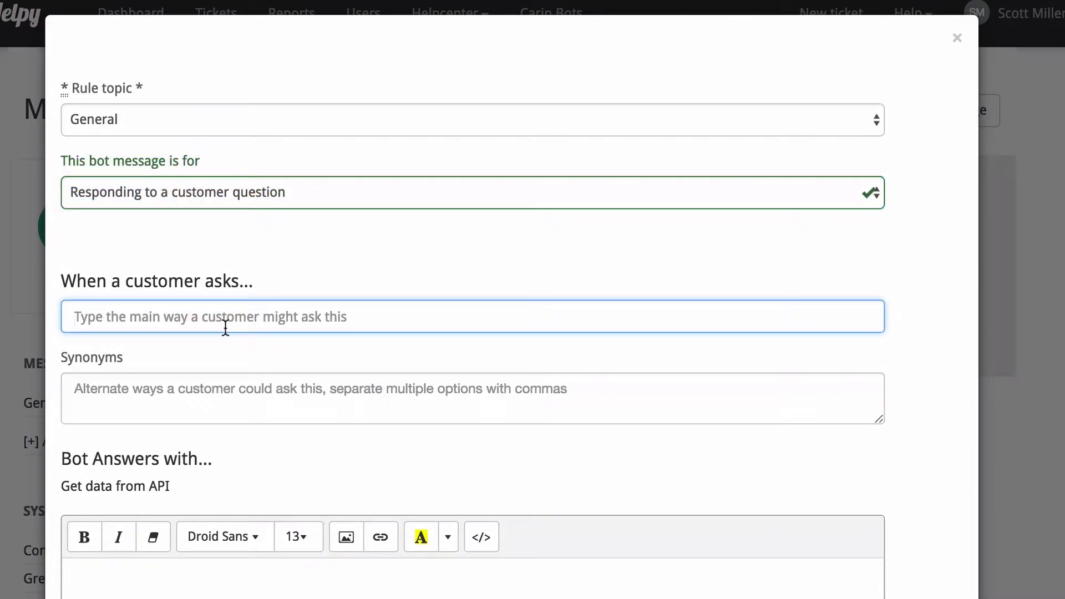
{"action": "type", "text": "W"}
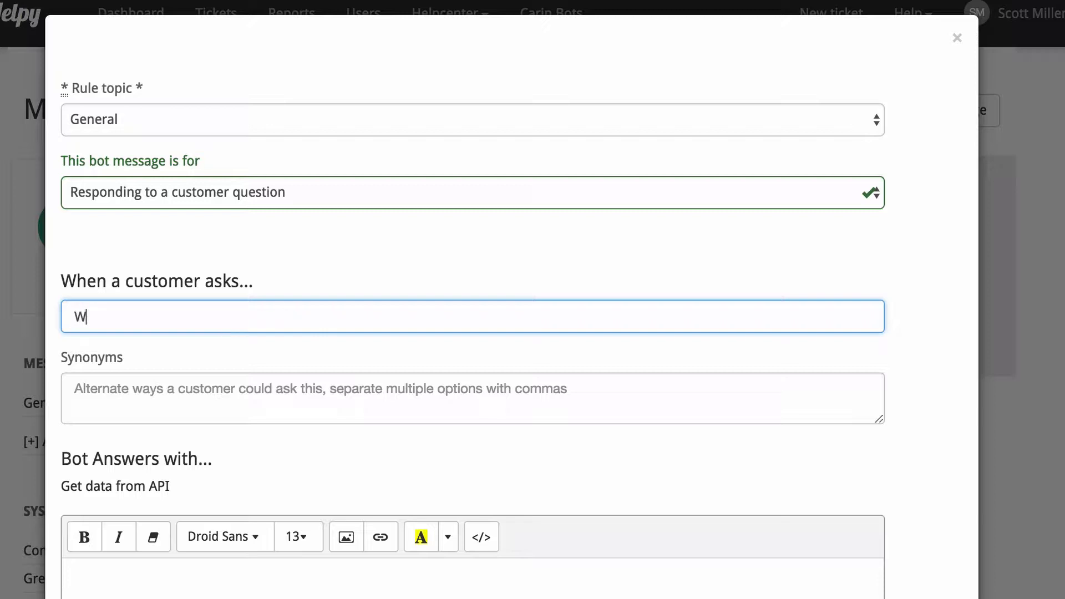
{"action": "type", "text": "hat is your name?"}
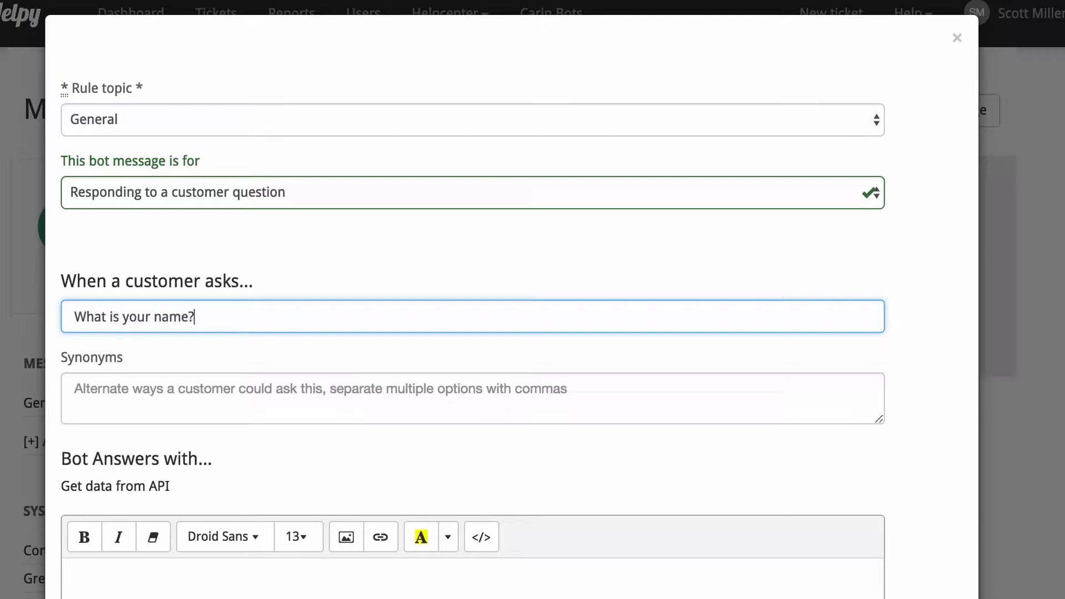
{"action": "key", "text": "Tab"}
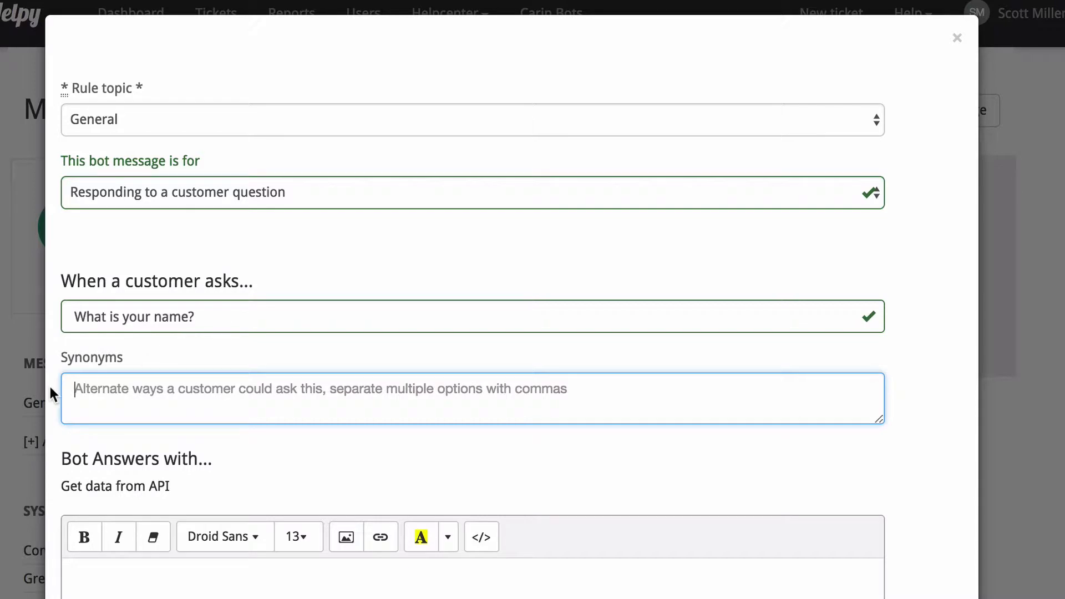
Enter the bot answer "Glad you asked! My name is SupportBot :)" and save the message.
{"action": "left_click", "coordinate": [193, 592]}
{"action": "scroll", "coordinate": [192, 592], "scroll_direction": "down", "scroll_amount": 2}
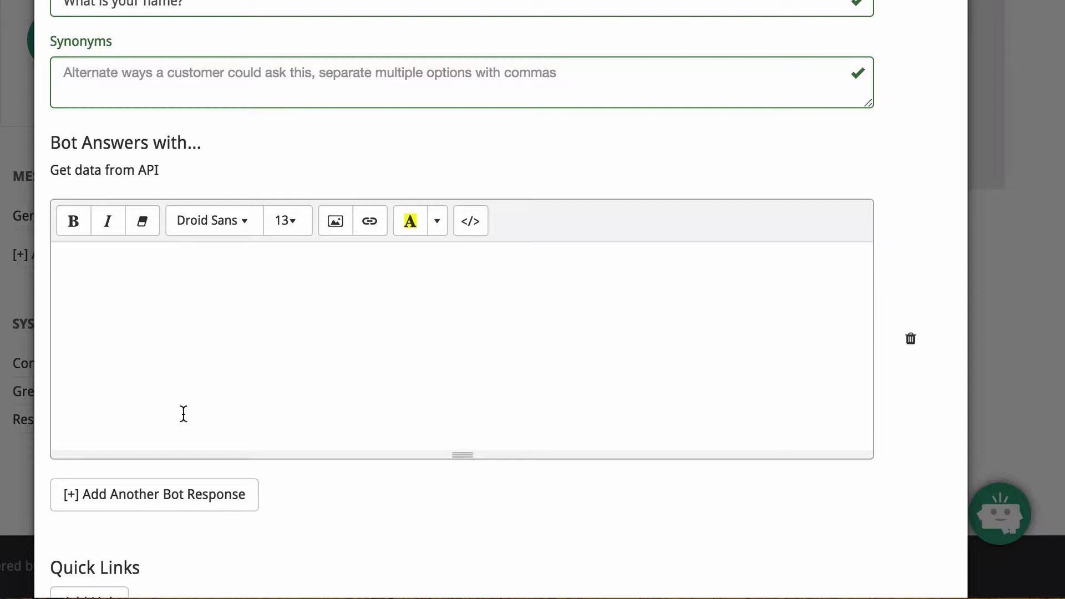
{"action": "type", "text": "Glad you asked!"}
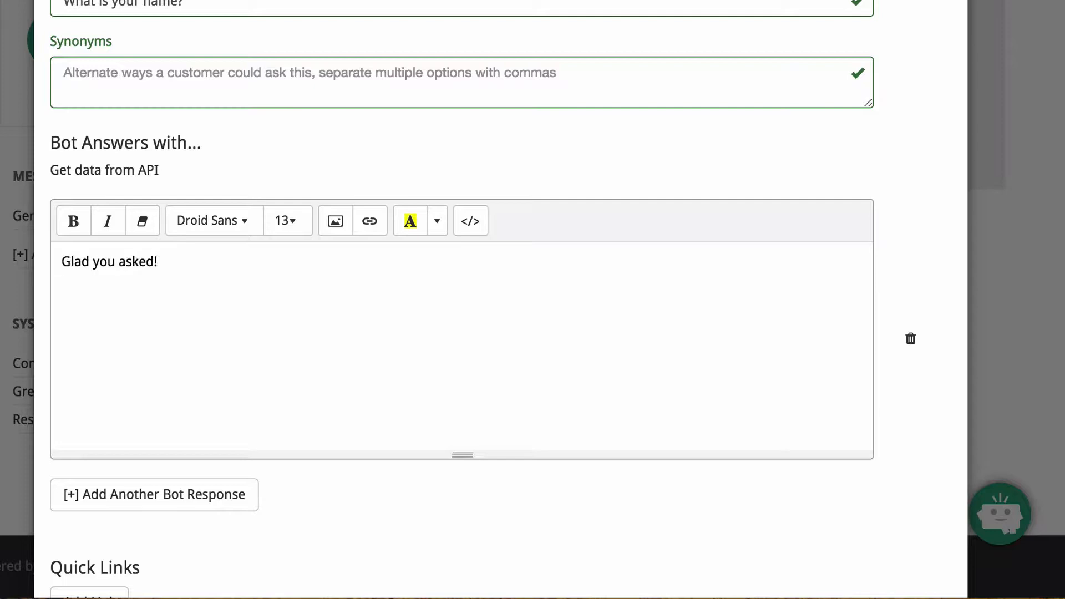
{"action": "type", "text": " My name is Support"}
{"action": "key", "text": "BackSpace"}
{"action": "type", "text": "Bot"}
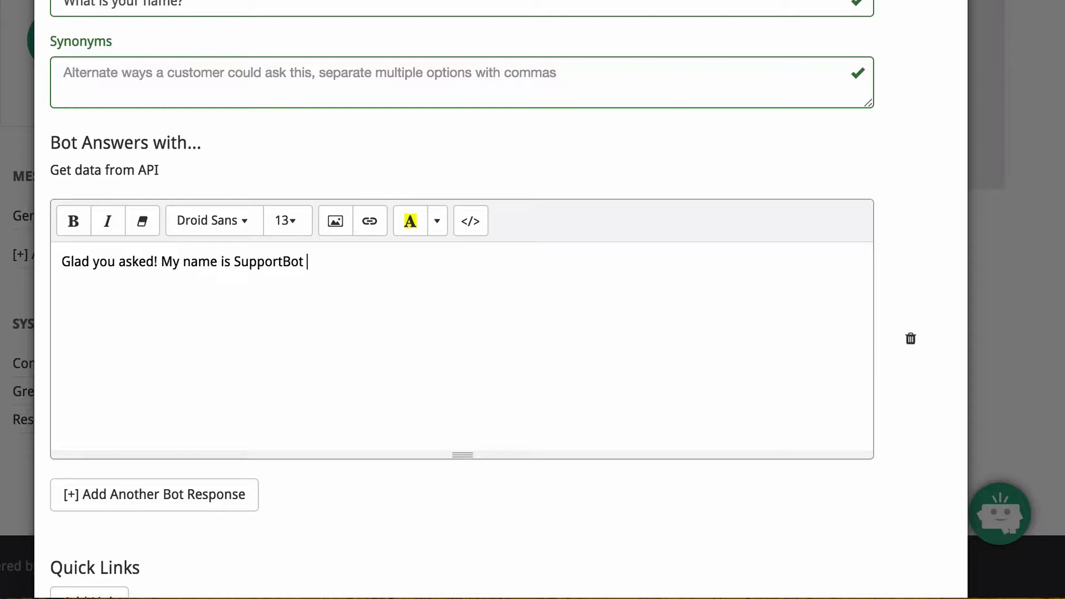
{"action": "type", "text": " :)"}
{"action": "scroll", "coordinate": [160, 459], "scroll_direction": "down", "scroll_amount": 5}
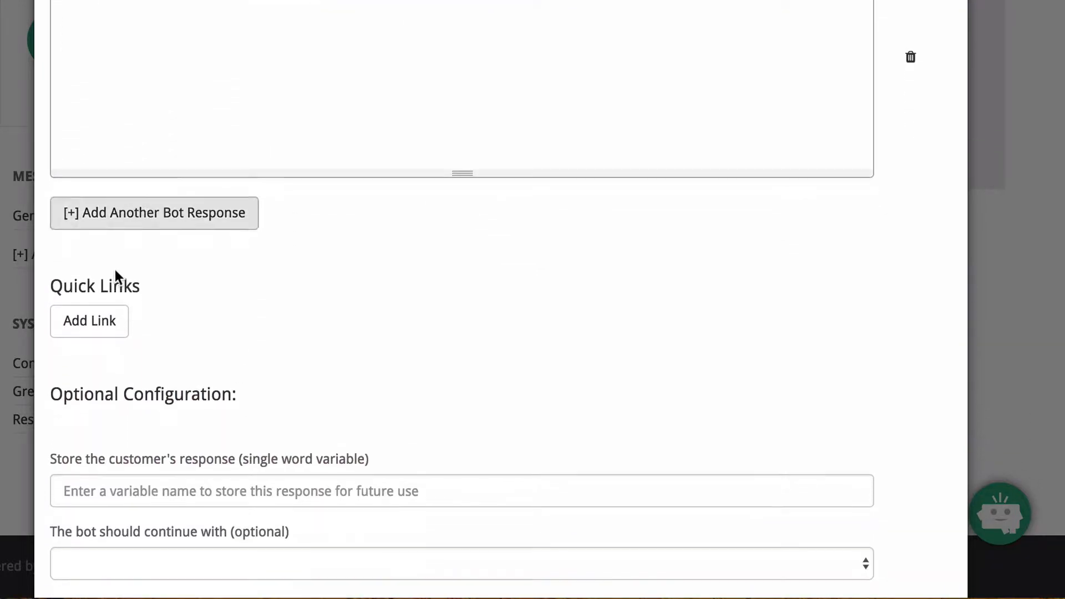
{"action": "scroll", "coordinate": [111, 384], "scroll_direction": "down", "scroll_amount": 3}
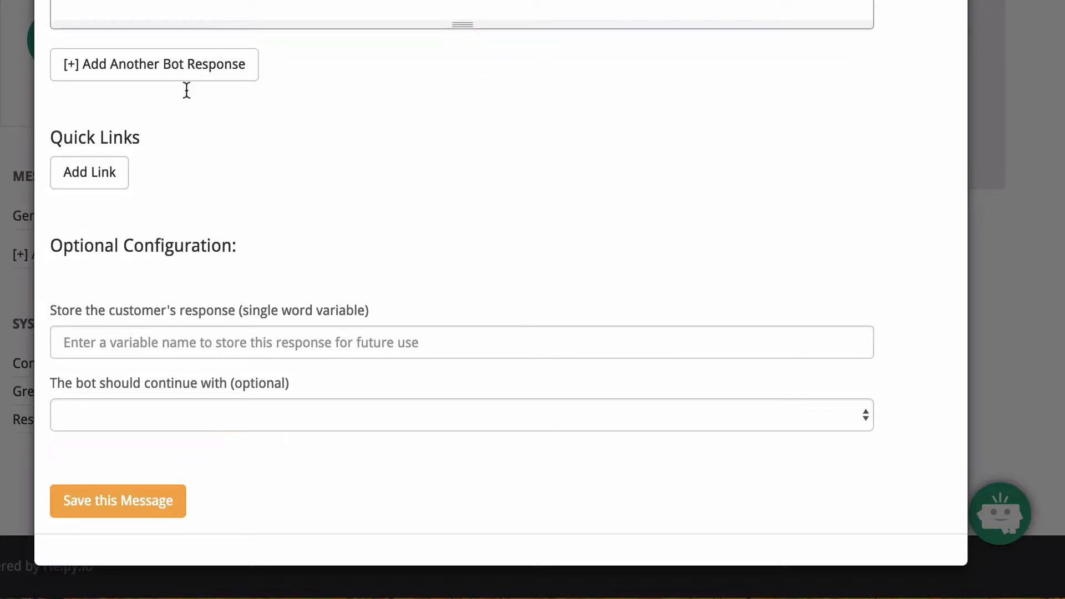
{"action": "left_click", "coordinate": [133, 501]}
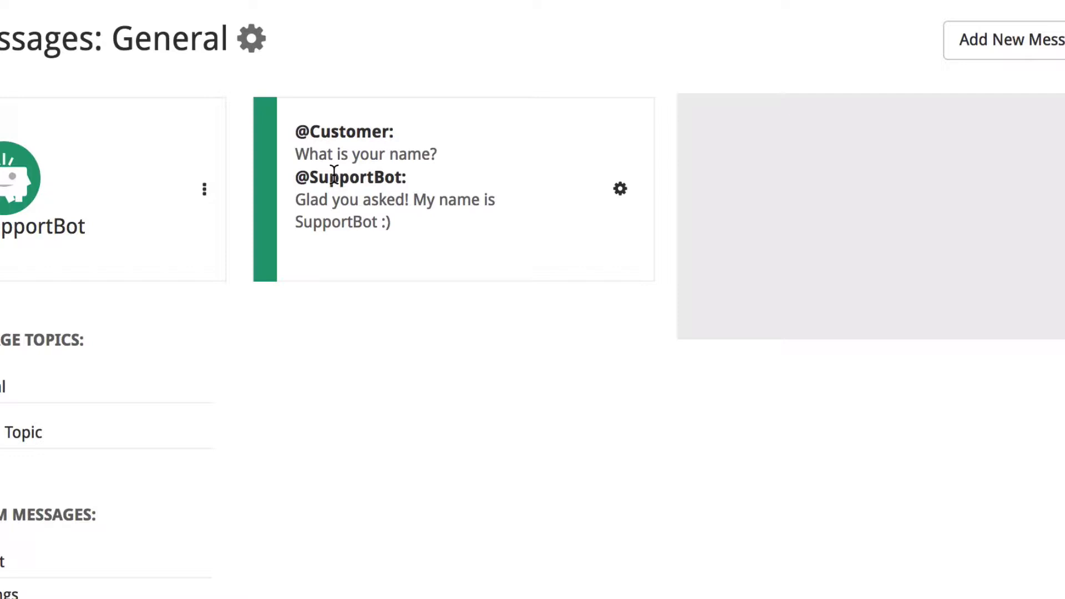
Start another message in the General topic with the customer question "Are you really a bot?".
{"action": "left_click", "coordinate": [1038, 45]}
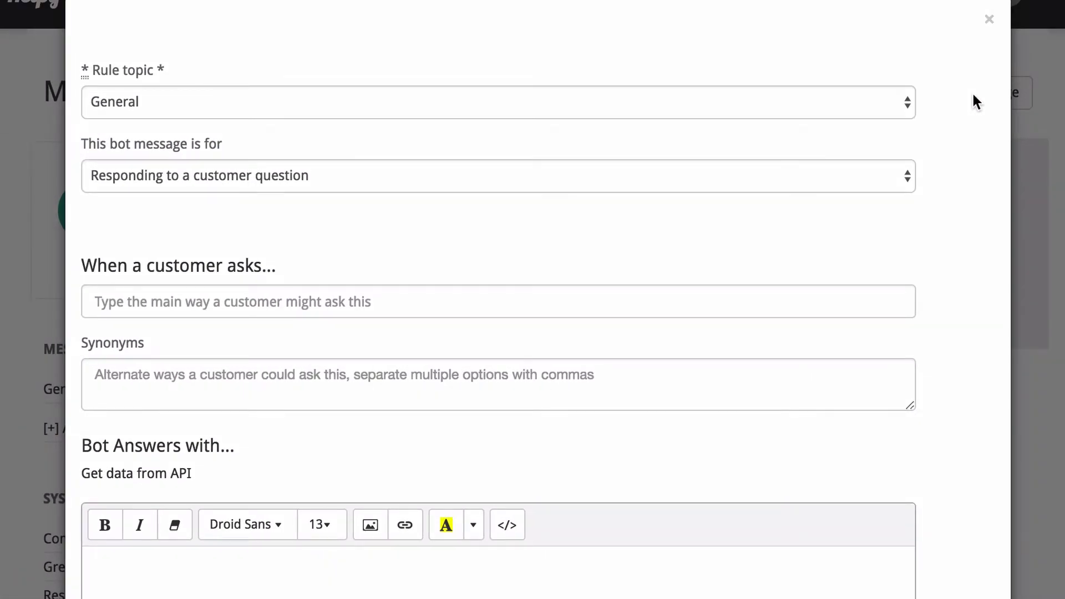
{"action": "left_click", "coordinate": [279, 304]}
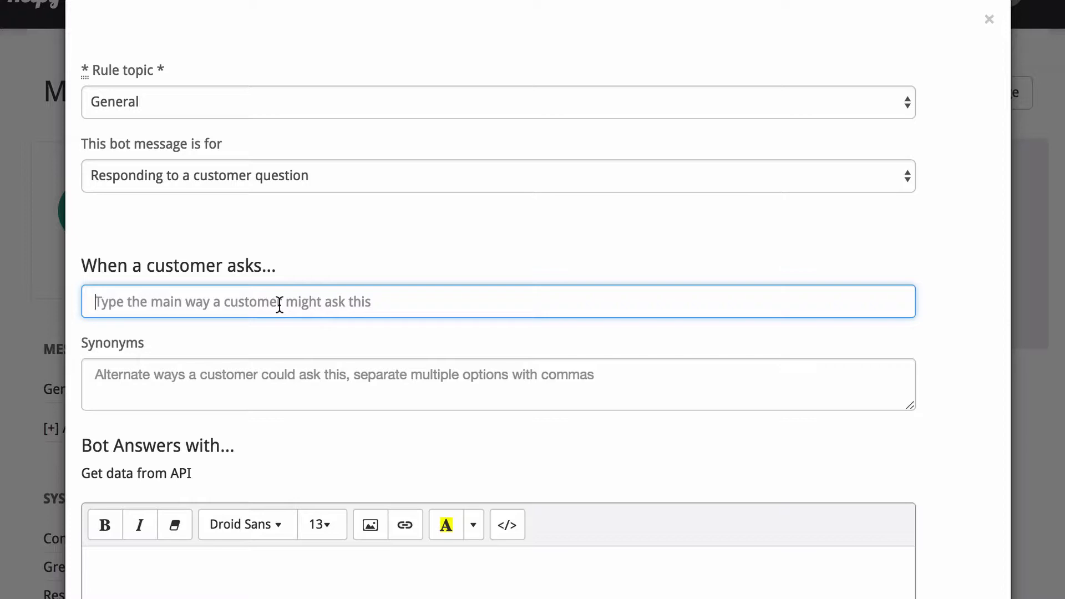
{"action": "type", "text": "Are you really"}
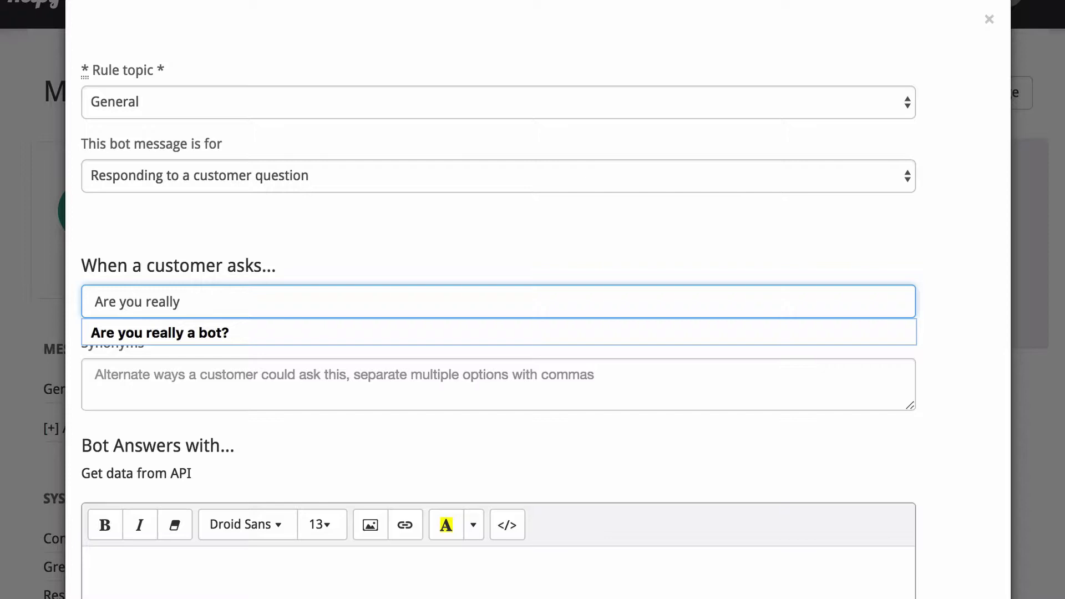
{"action": "key", "text": "Tab"}
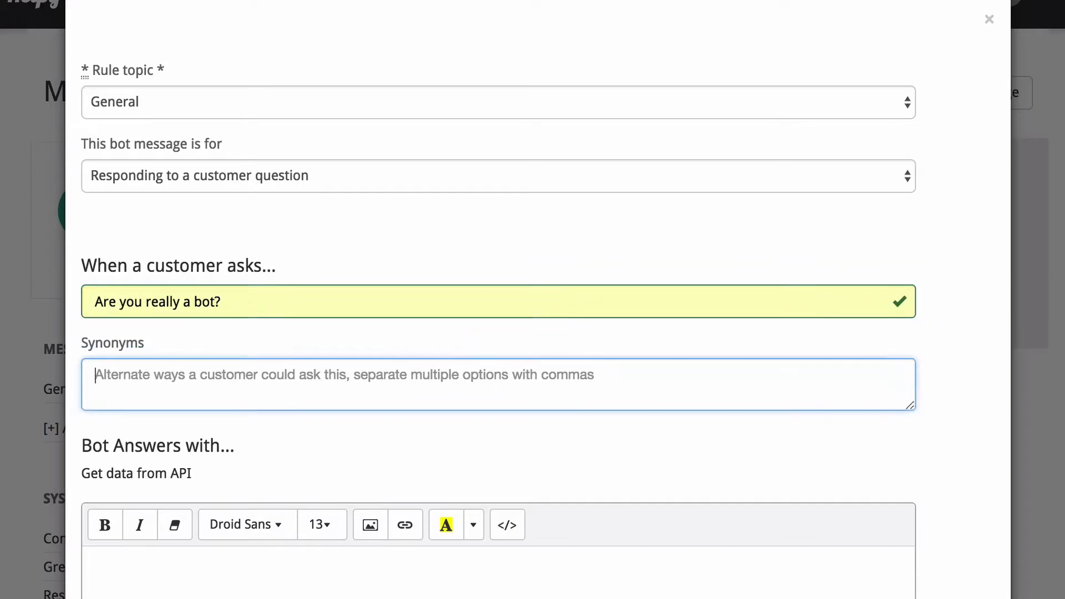
Enter the bot answer "Of course I am. I have silicon in my ears!" and save the message.
{"action": "left_click", "coordinate": [173, 580]}
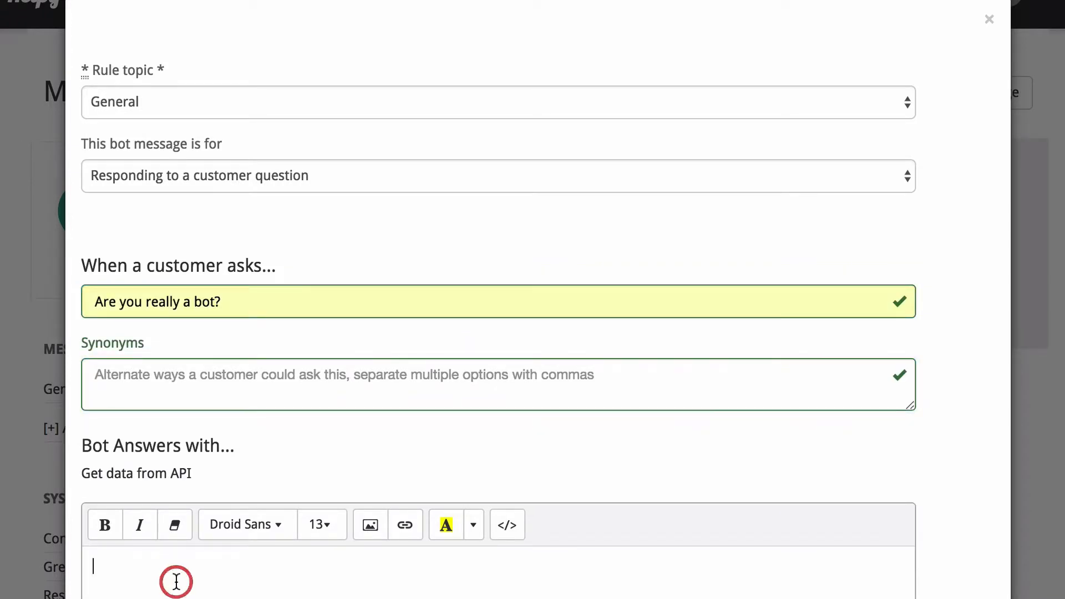
{"action": "type", "text": "Of cours"}
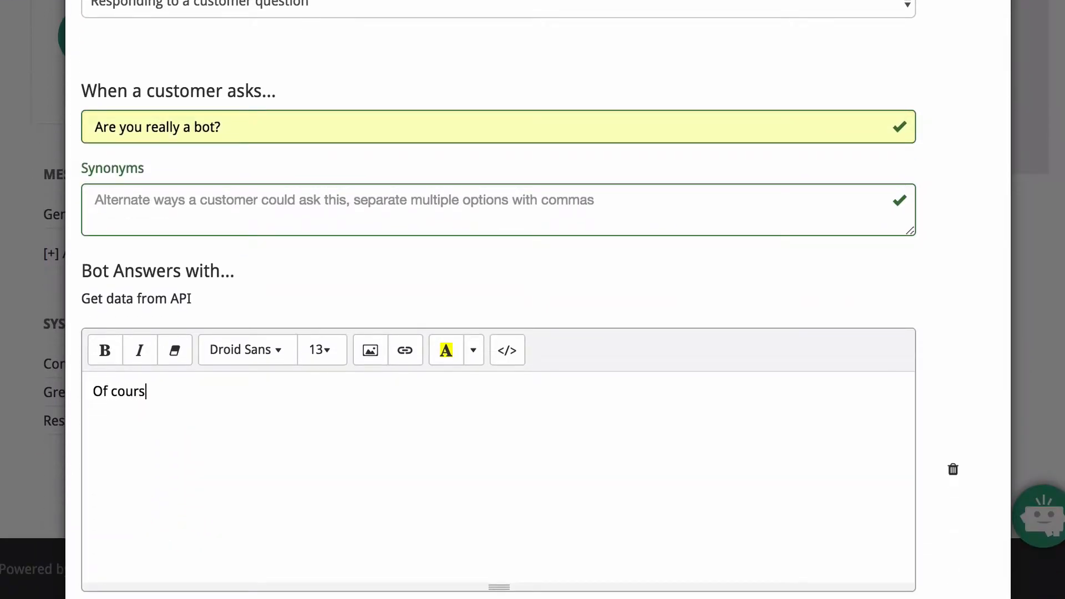
{"action": "type", "text": "e I am.  I have silici"}
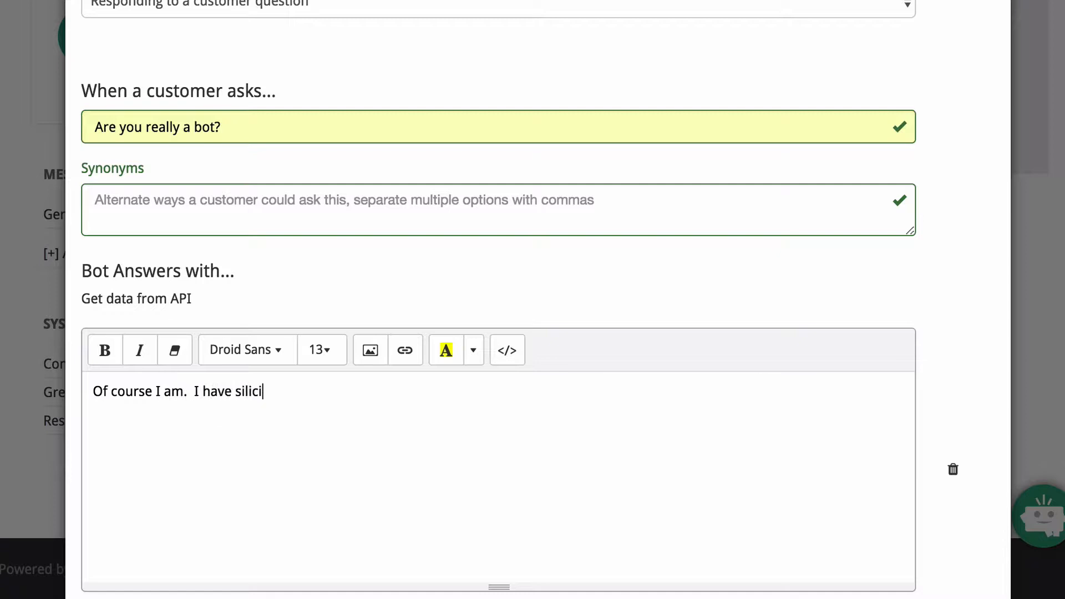
{"action": "key", "text": "BackSpace"}
{"action": "type", "text": "on in my ears"}
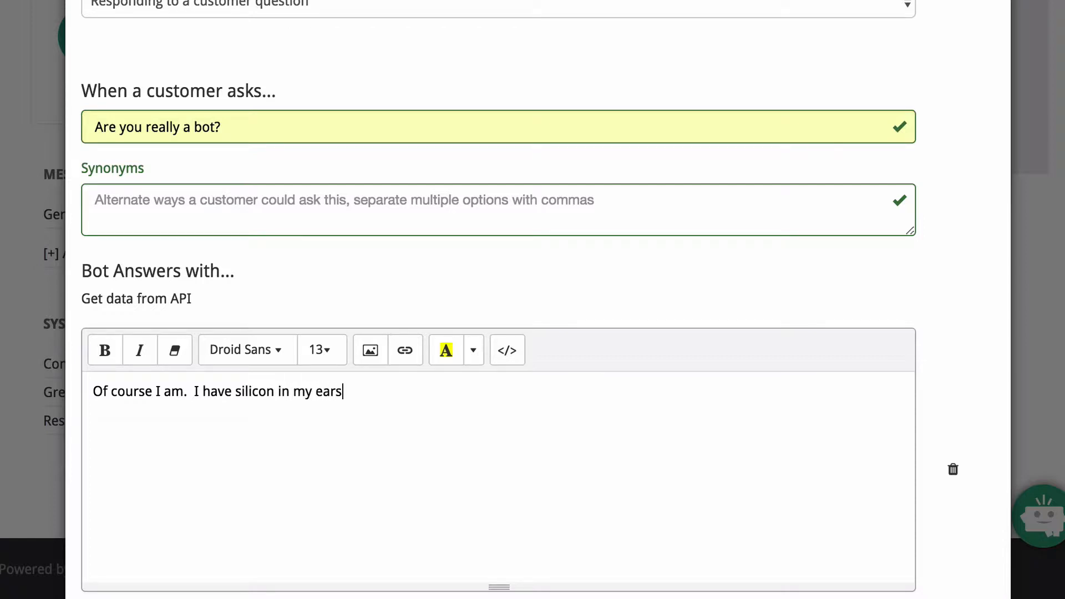
{"action": "type", "text": "!"}
{"action": "scroll", "coordinate": [499, 300], "scroll_direction": "down", "scroll_amount": 4}
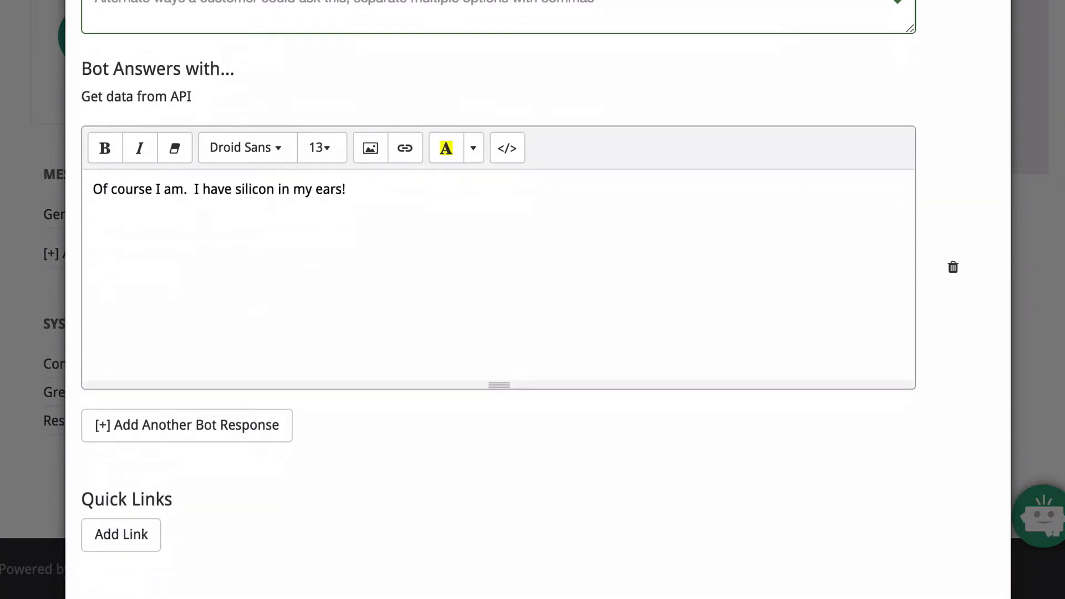
{"action": "scroll", "coordinate": [224, 430], "scroll_direction": "down", "scroll_amount": 1}
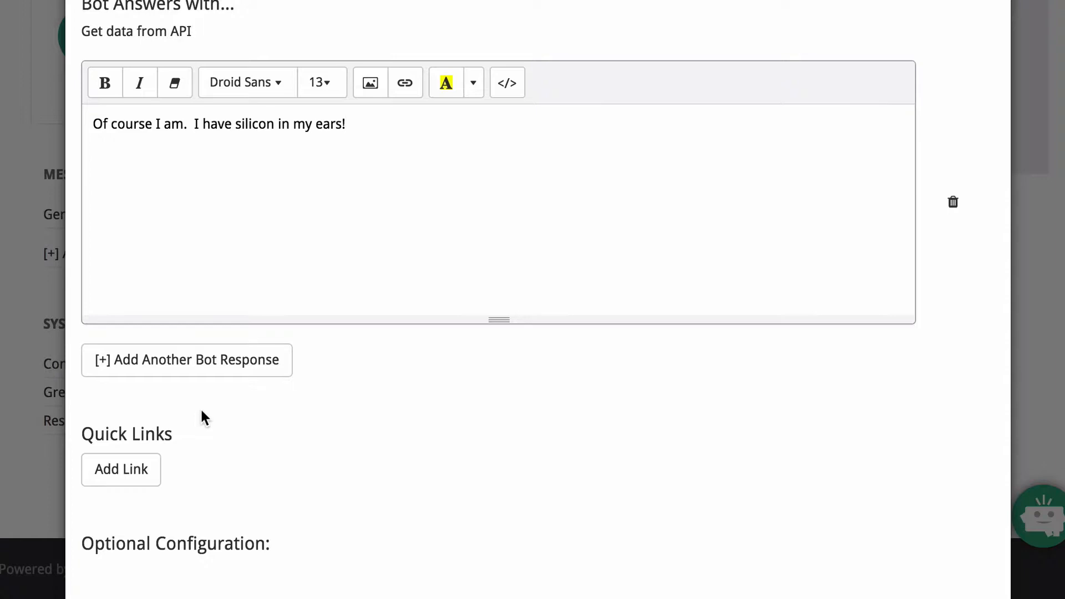
{"action": "scroll", "coordinate": [159, 426], "scroll_direction": "down", "scroll_amount": 1}
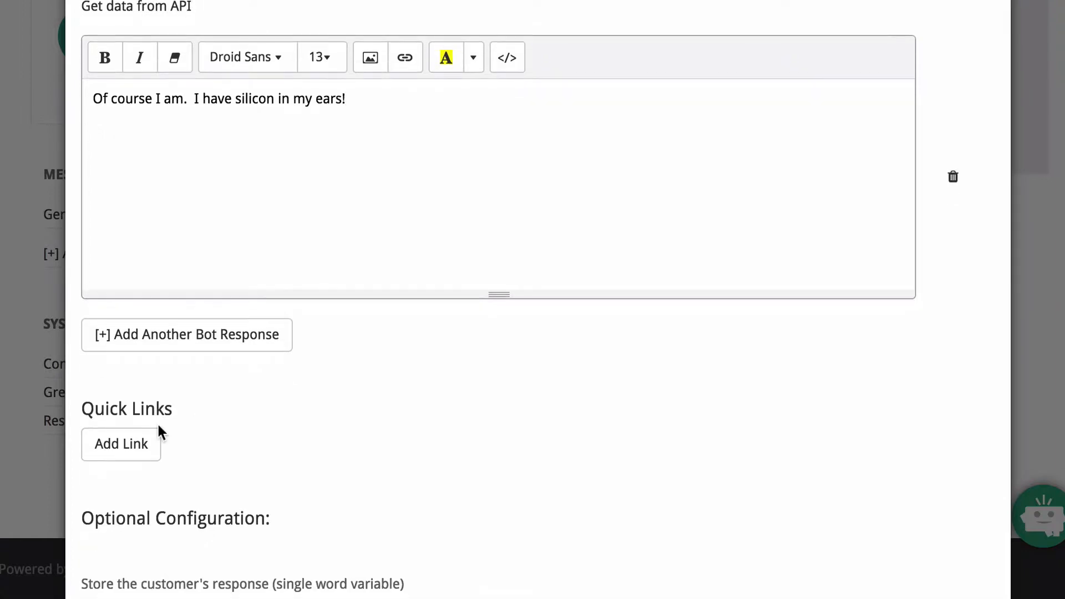
{"action": "scroll", "coordinate": [158, 425], "scroll_direction": "down", "scroll_amount": 5}
{"action": "left_click", "coordinate": [164, 511]}
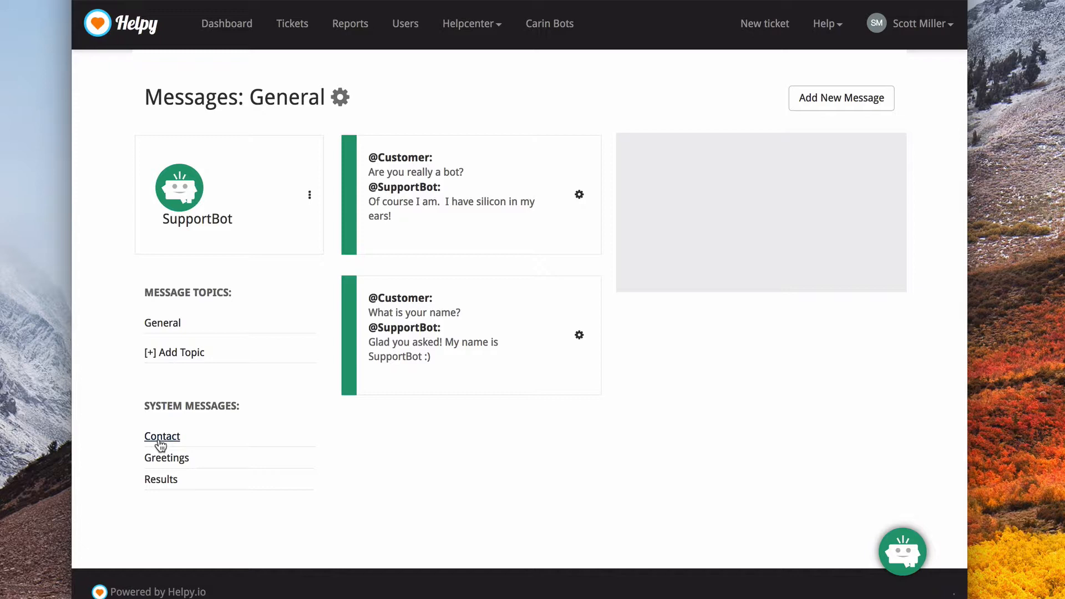
Append "You can ask me "how to" do something, or say "talk to a human" if you want to do that." to the Bot Intro greeting and save.
{"action": "left_click", "coordinate": [161, 463]}
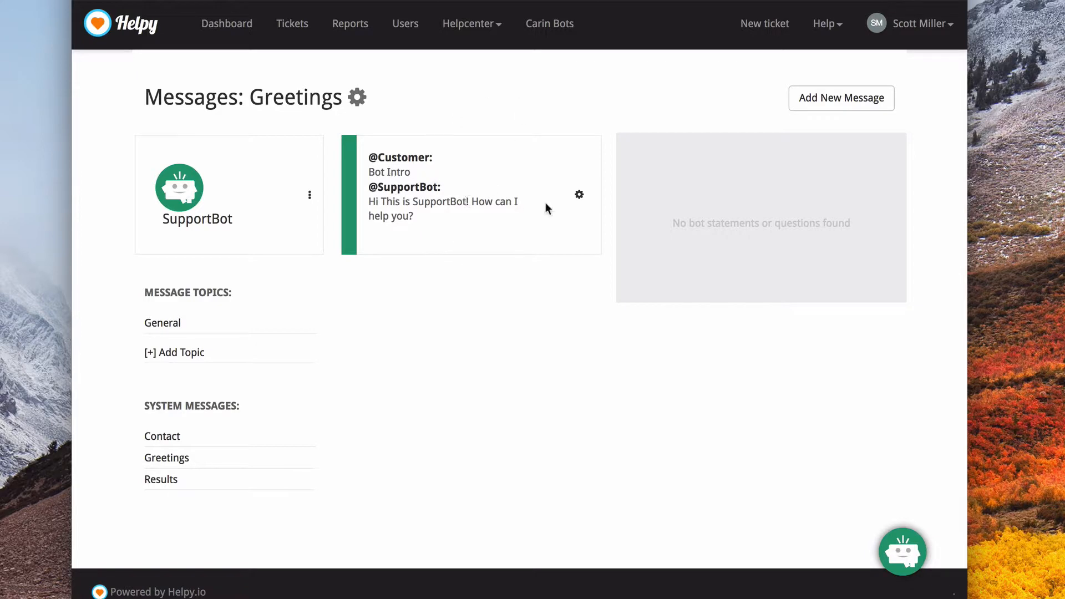
{"action": "left_click", "coordinate": [579, 196]}
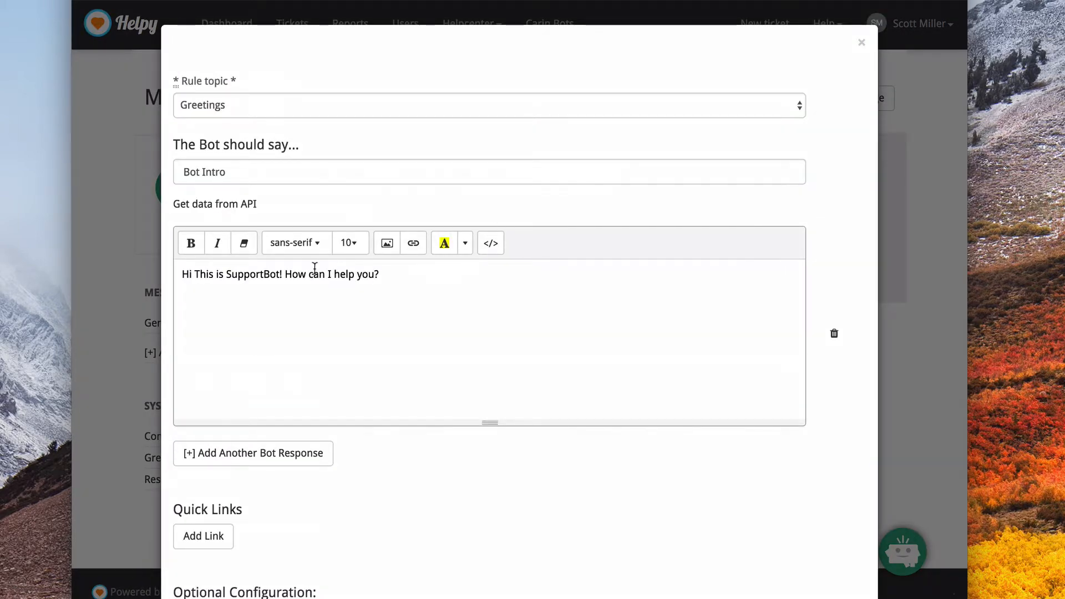
{"action": "left_click", "coordinate": [276, 275]}
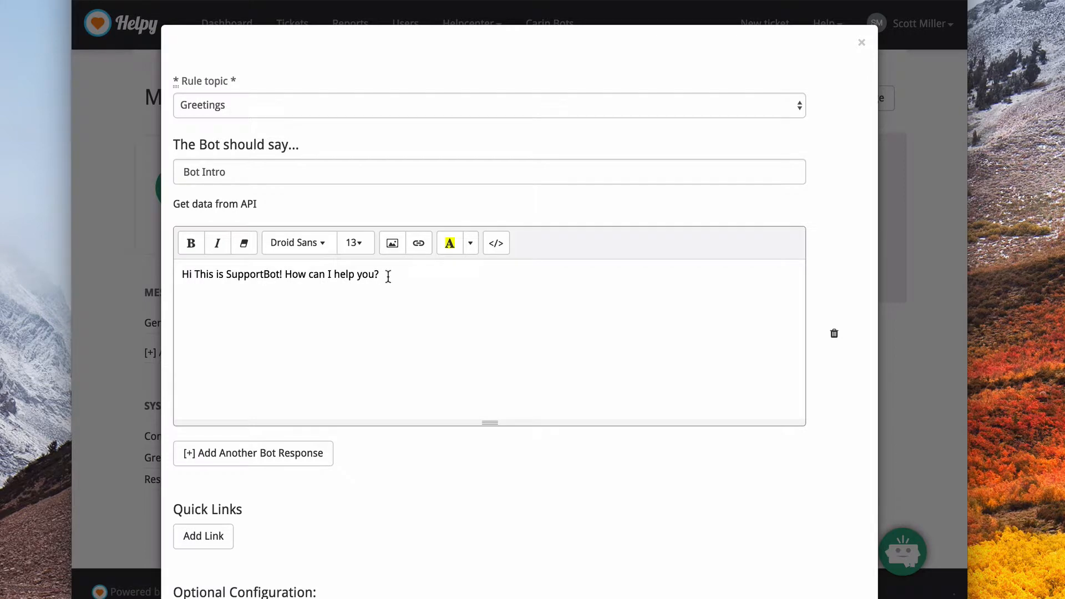
{"action": "left_click", "coordinate": [414, 270]}
{"action": "type", "text": "You can"}
{"action": "type", "text": "ask me \"how to\" do somet"}
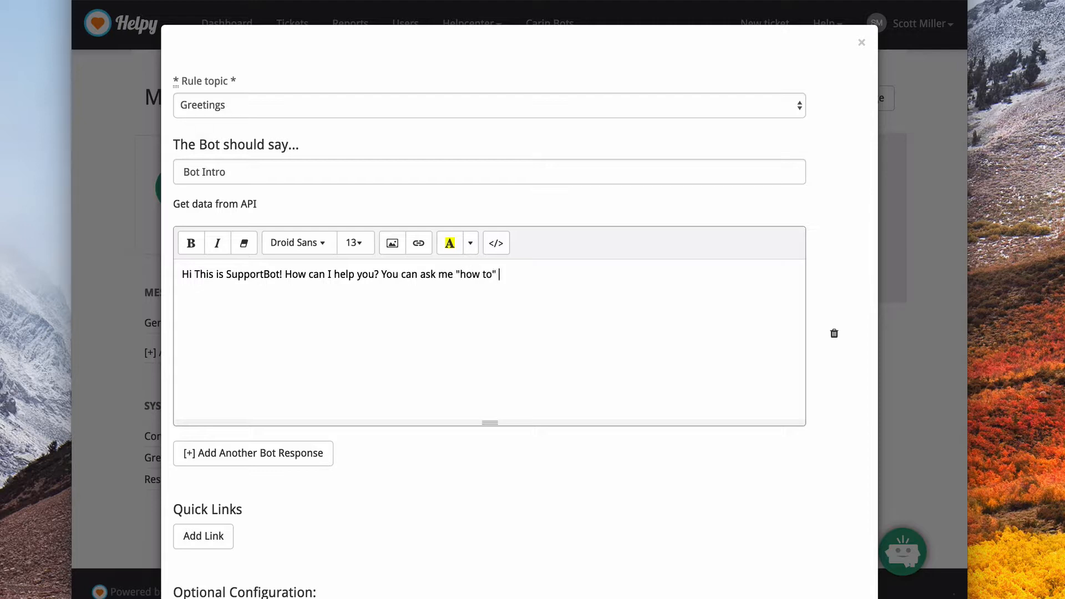
{"action": "type", "text": "hing, or say "}
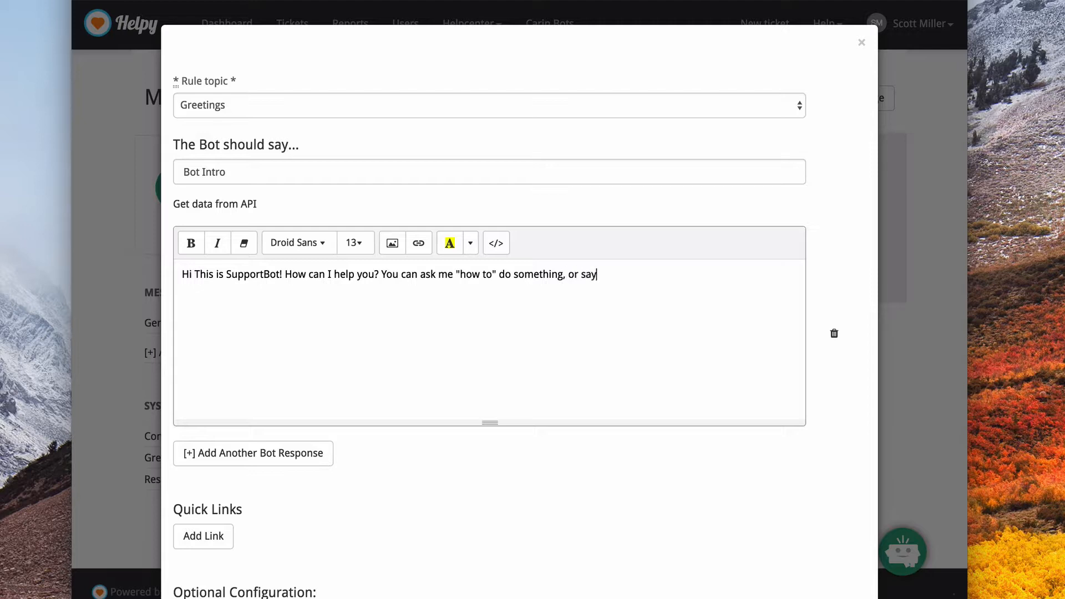
{"action": "type", "text": "\"talk to a human\" if you want t"}
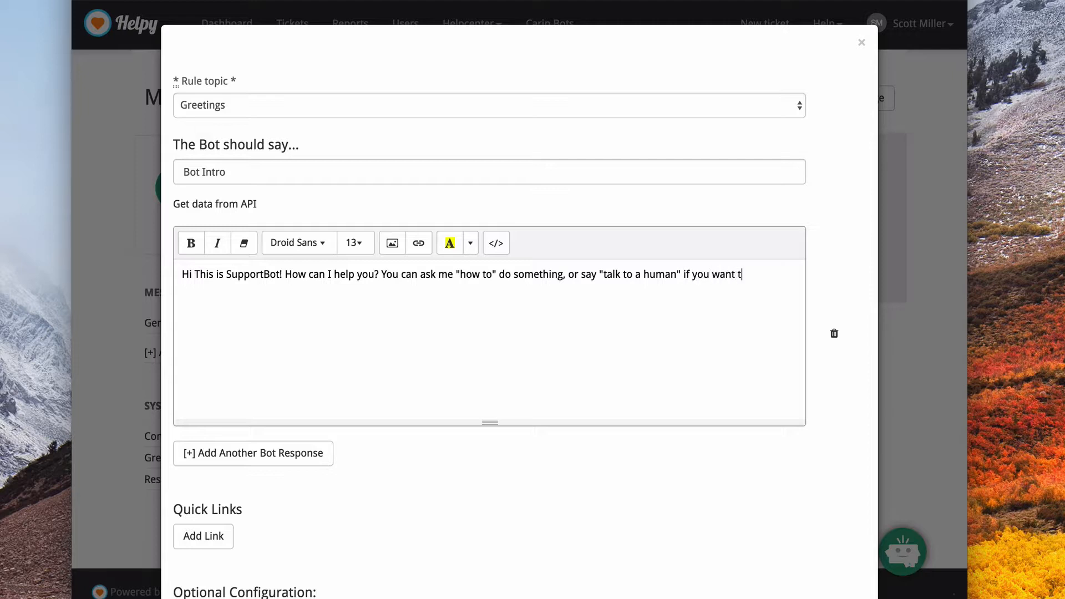
{"action": "type", "text": "o do that."}
{"action": "scroll", "coordinate": [215, 316], "scroll_direction": "down", "scroll_amount": 5}
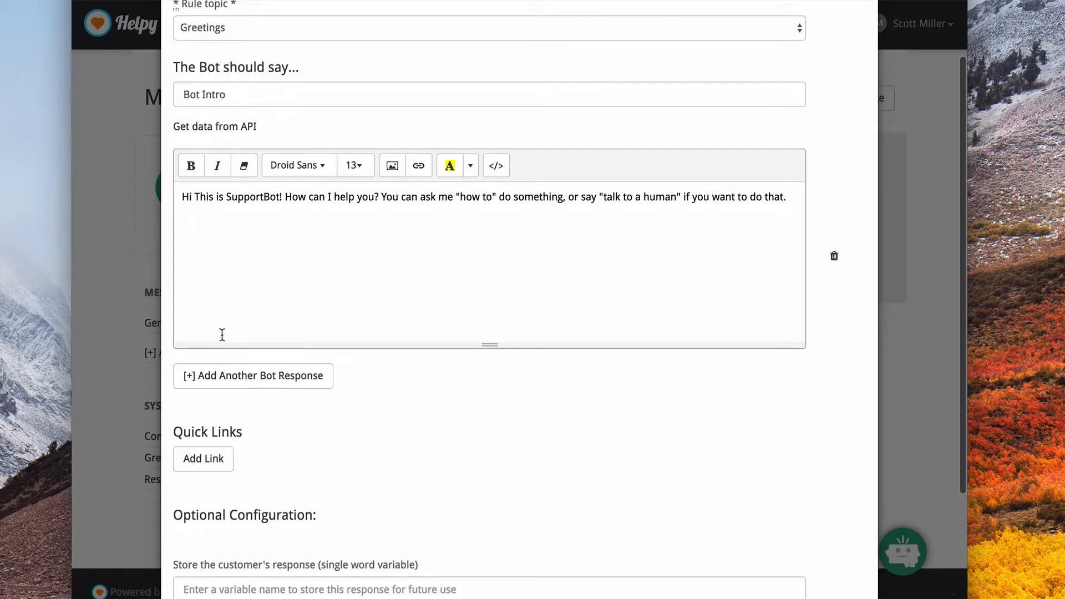
{"action": "left_click", "coordinate": [245, 545]}
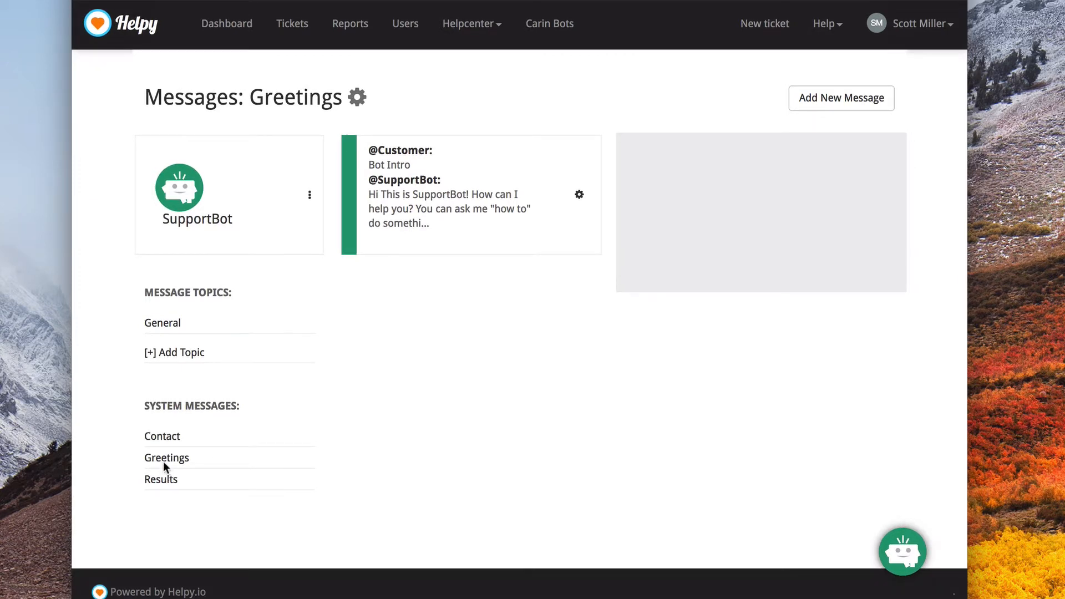
Review the Email Prompt message in the Contact system messages, including its bot answer and optional settings, without changing it.
{"action": "left_click", "coordinate": [162, 437]}
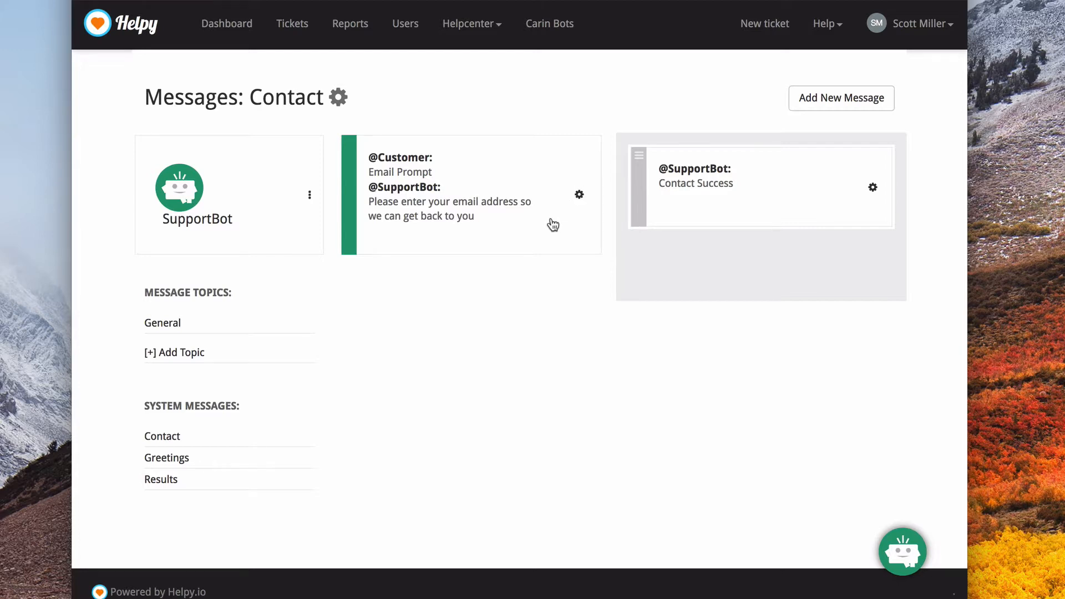
{"action": "left_click", "coordinate": [580, 197]}
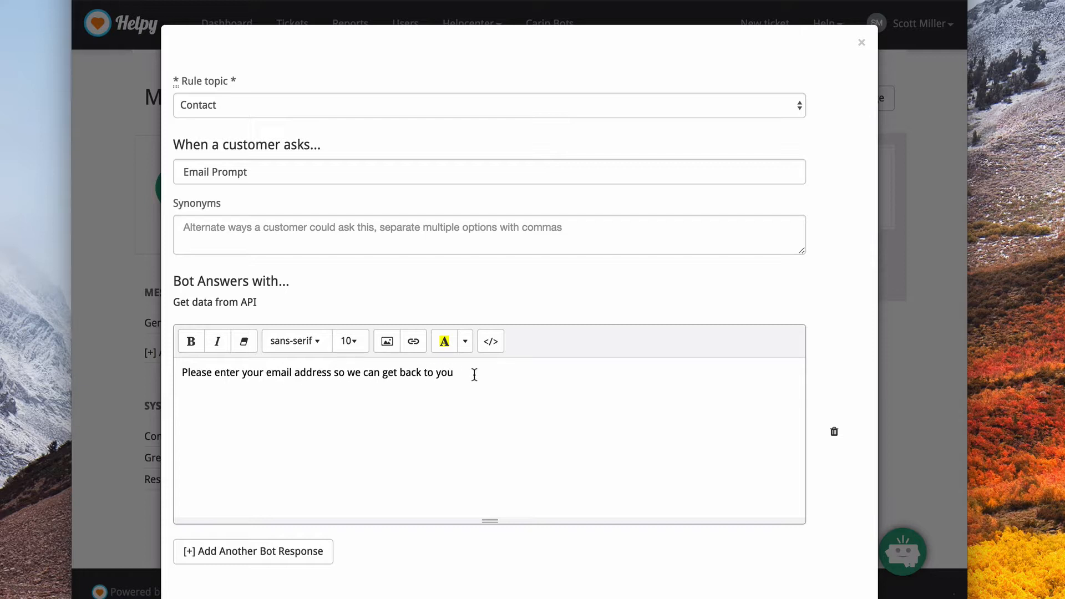
{"action": "scroll", "coordinate": [474, 375], "scroll_direction": "down", "scroll_amount": 5}
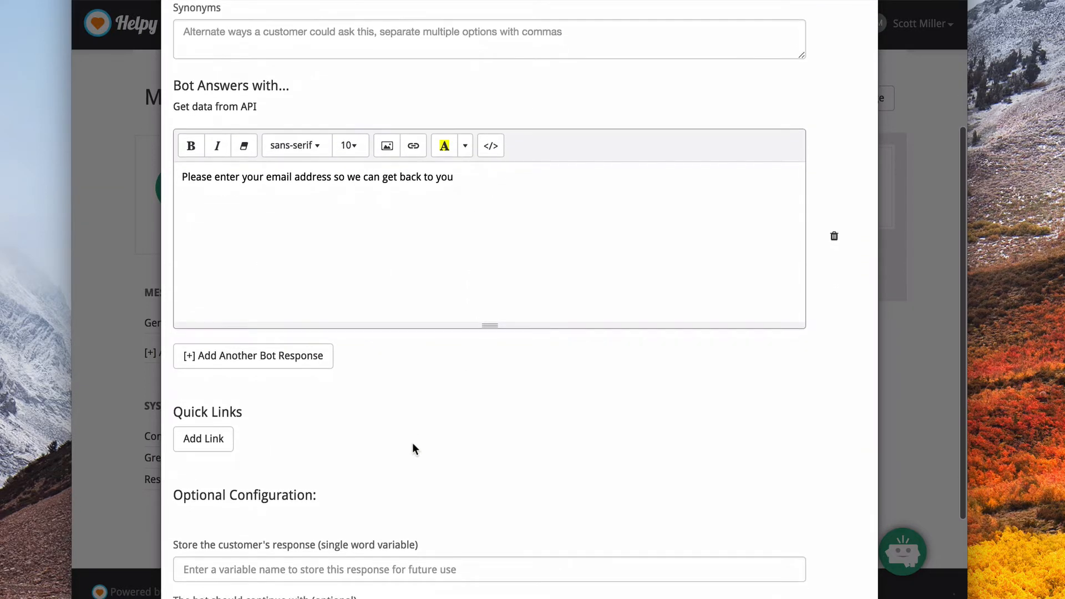
{"action": "scroll", "coordinate": [720, 110], "scroll_direction": "up", "scroll_amount": 5}
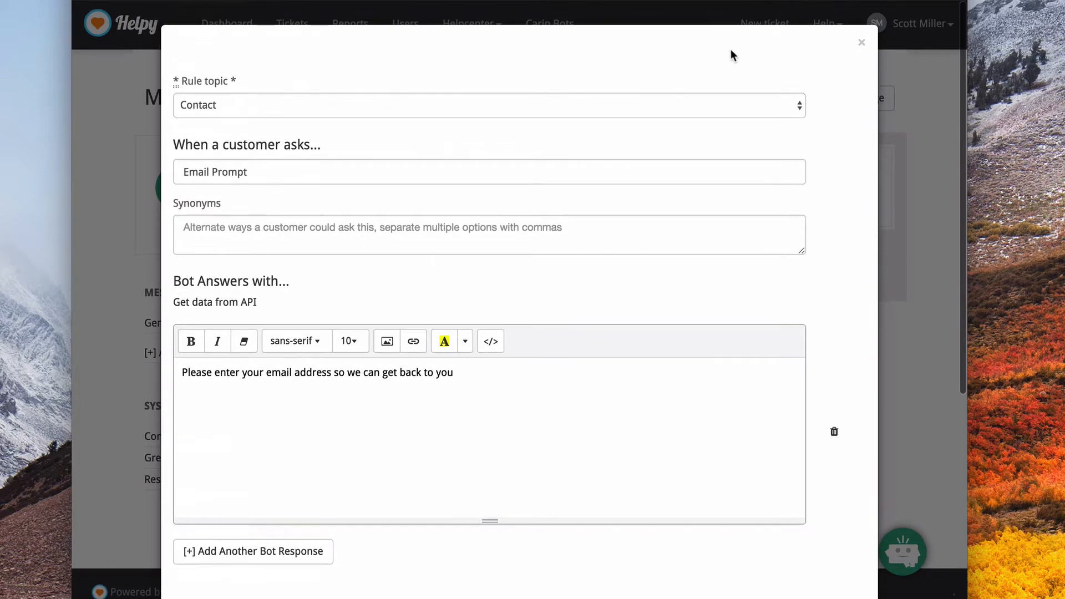
{"action": "left_click", "coordinate": [861, 45]}
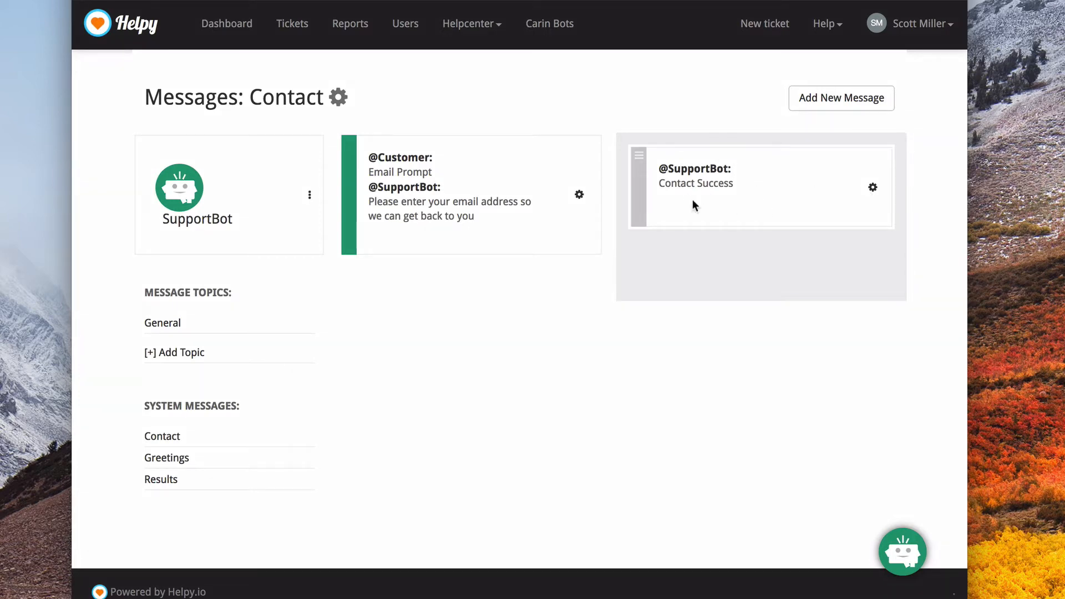
Inspect the bot answer of the Contact Success message without changing it, and display the Results system messages.
{"action": "left_click", "coordinate": [873, 190]}
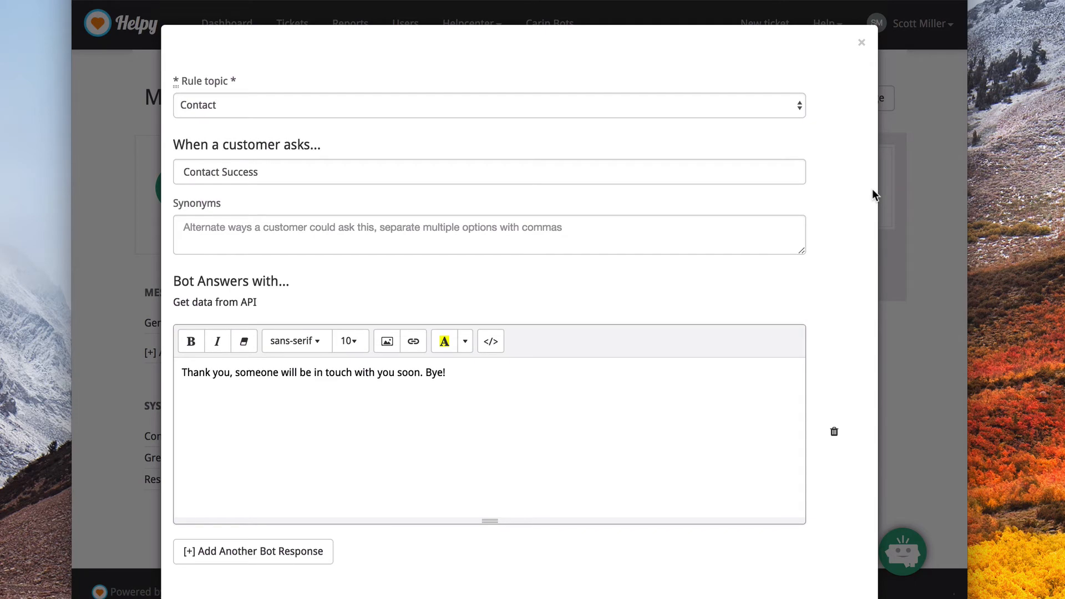
{"action": "left_click", "coordinate": [351, 366]}
{"action": "left_click", "coordinate": [861, 42]}
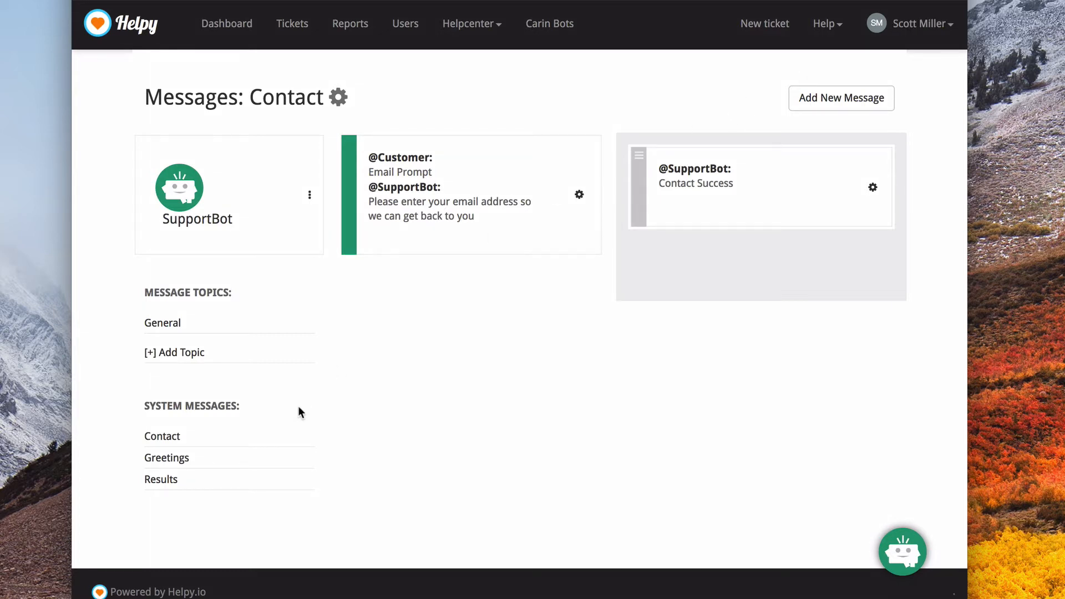
{"action": "left_click", "coordinate": [155, 483]}
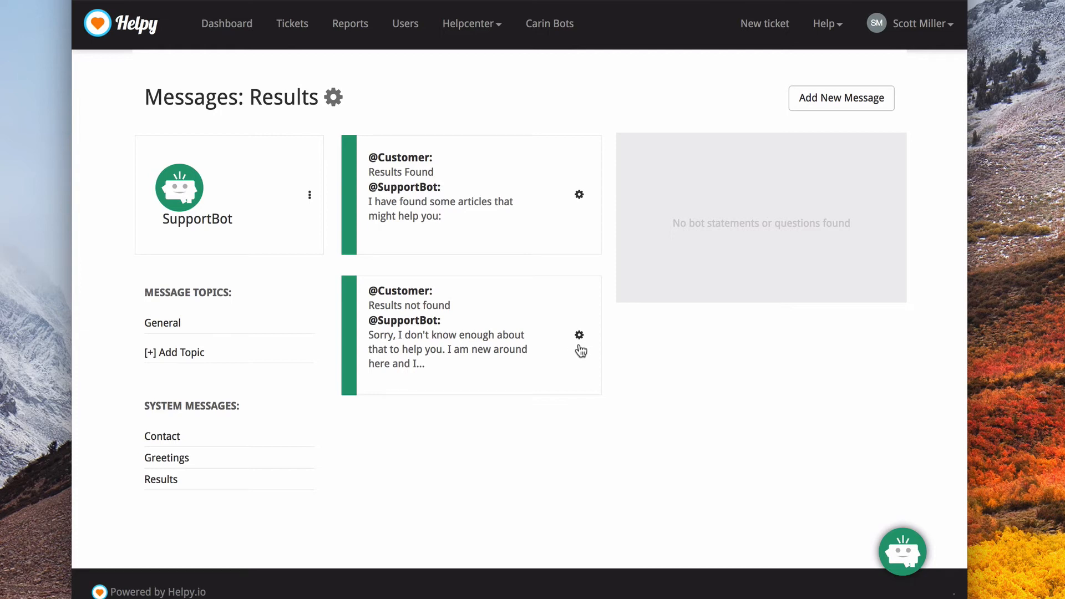
Return to the General topic and ask SupportBot "are you really a bot?" in the chat widget.
{"action": "left_click", "coordinate": [178, 327]}
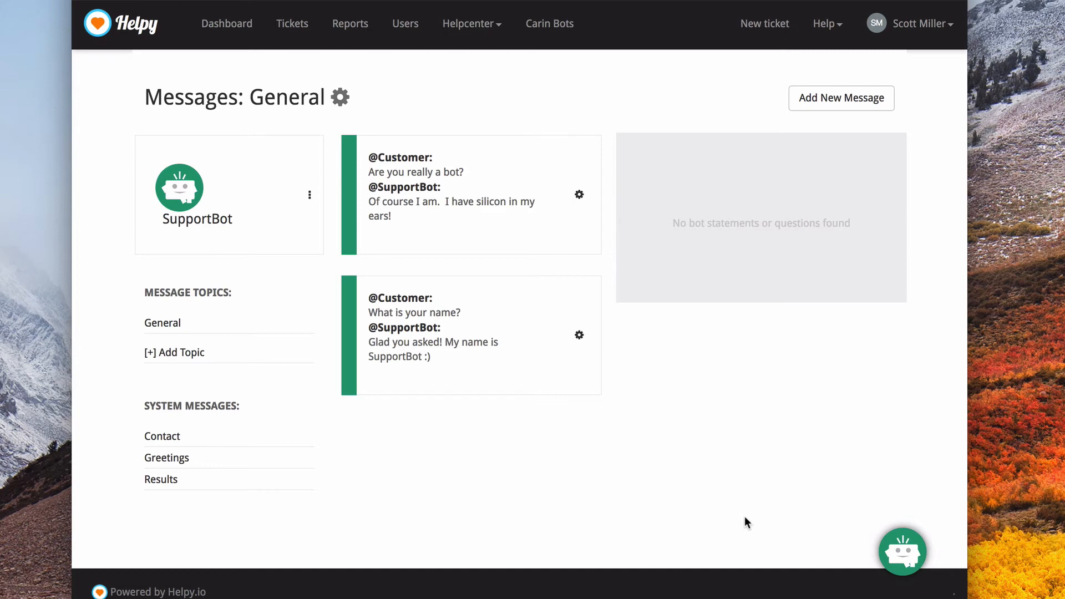
{"action": "left_click", "coordinate": [902, 551]}
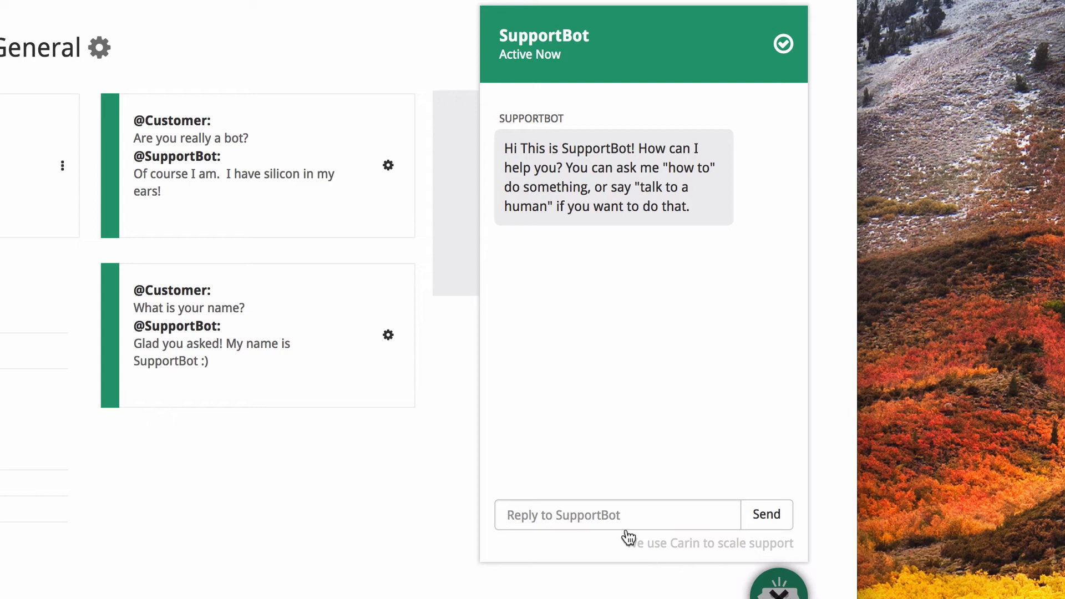
{"action": "left_click", "coordinate": [611, 520]}
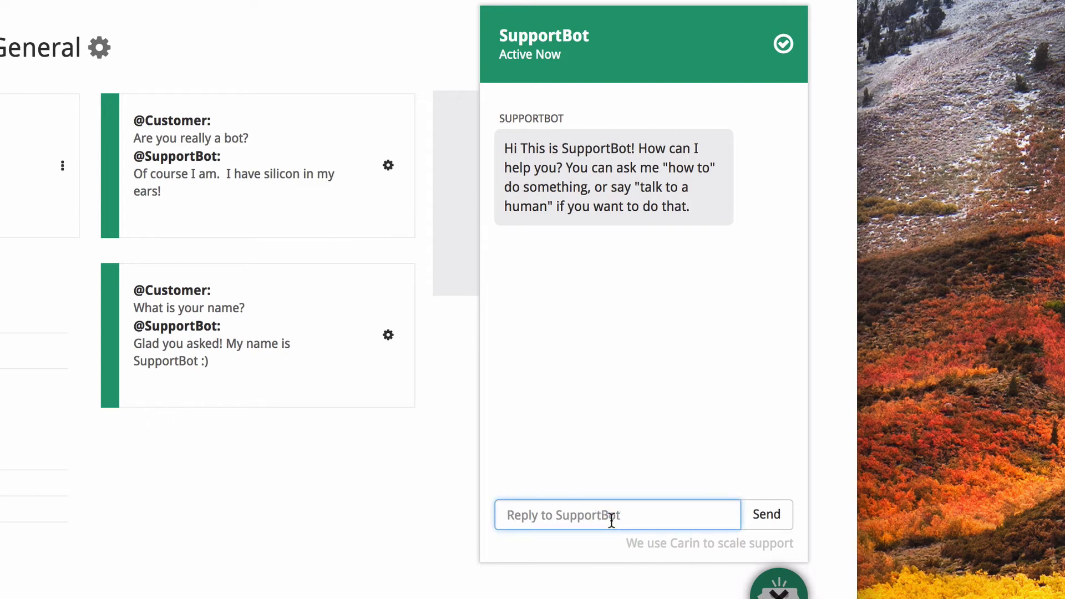
{"action": "type", "text": "are you really a bot?"}
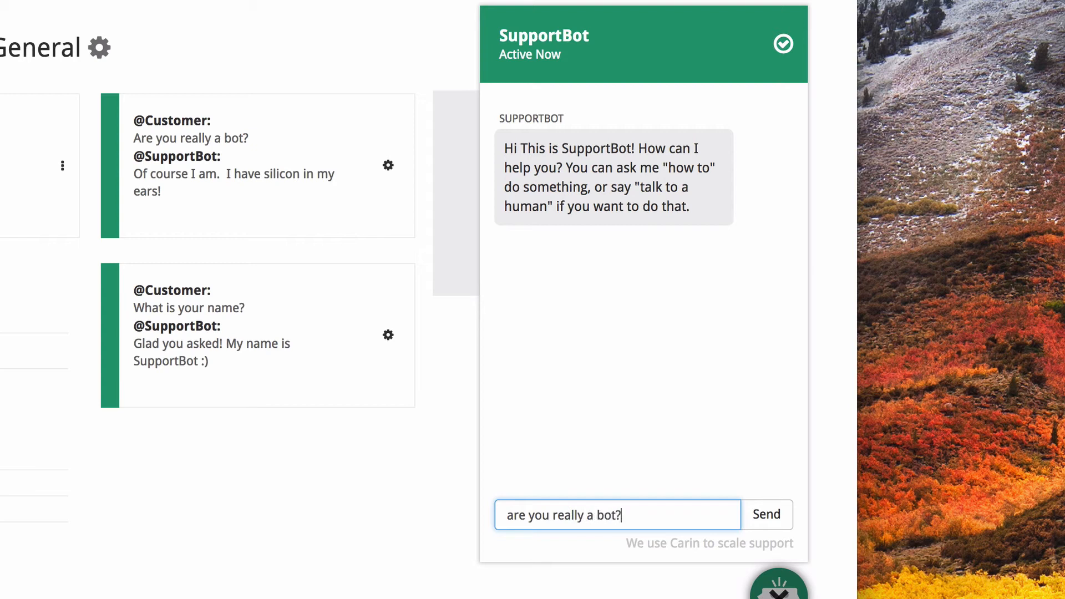
{"action": "key", "text": "Return"}
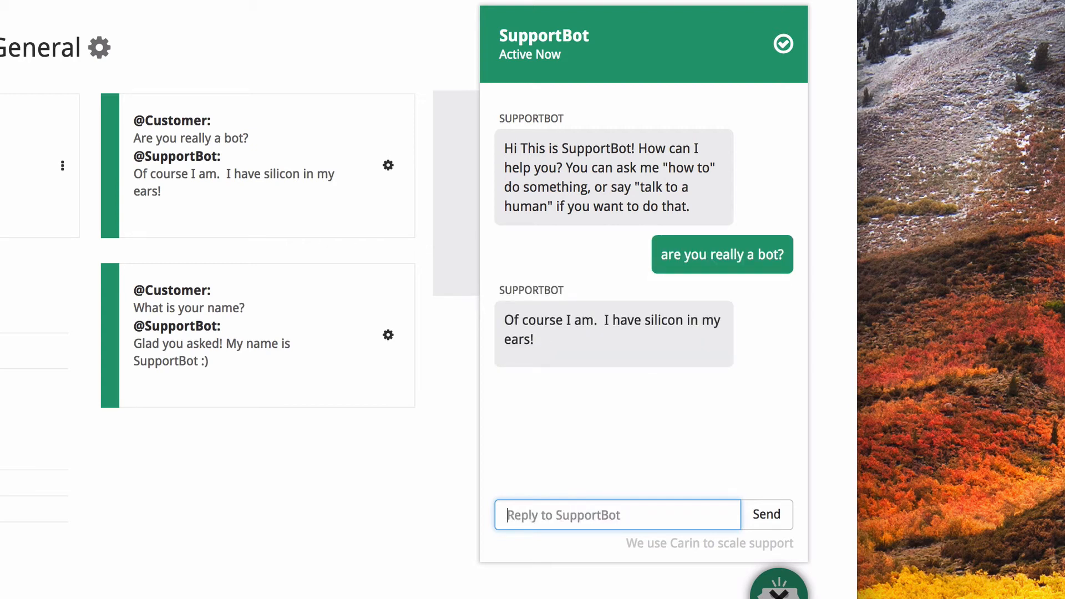
Send SupportBot the exact stored question "what is your name?" in the chat.
{"action": "type", "text": "what is y"}
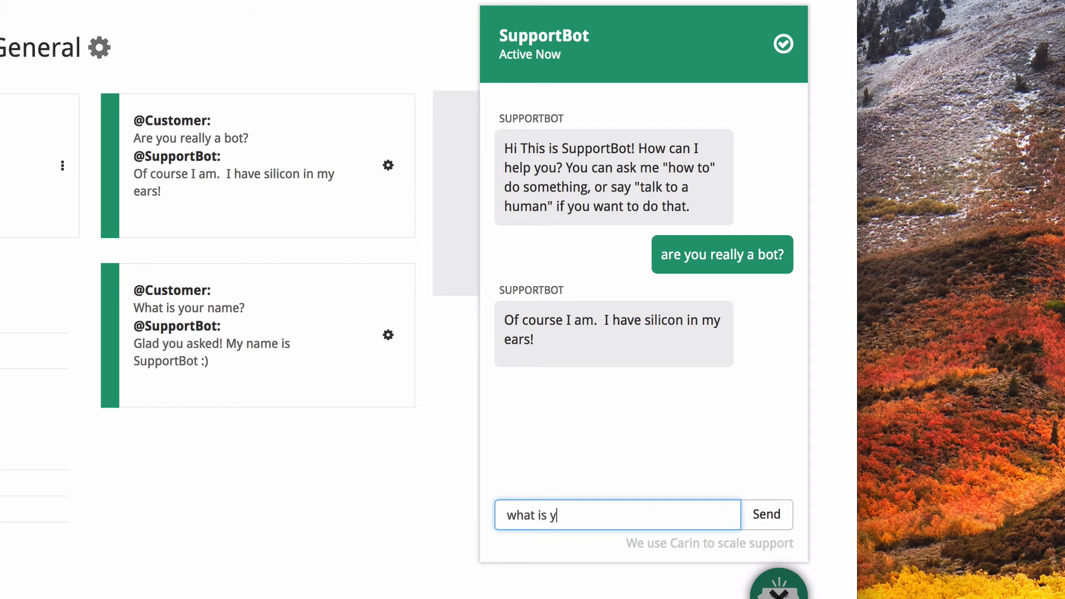
{"action": "type", "text": "our name?"}
{"action": "key", "text": "Return"}
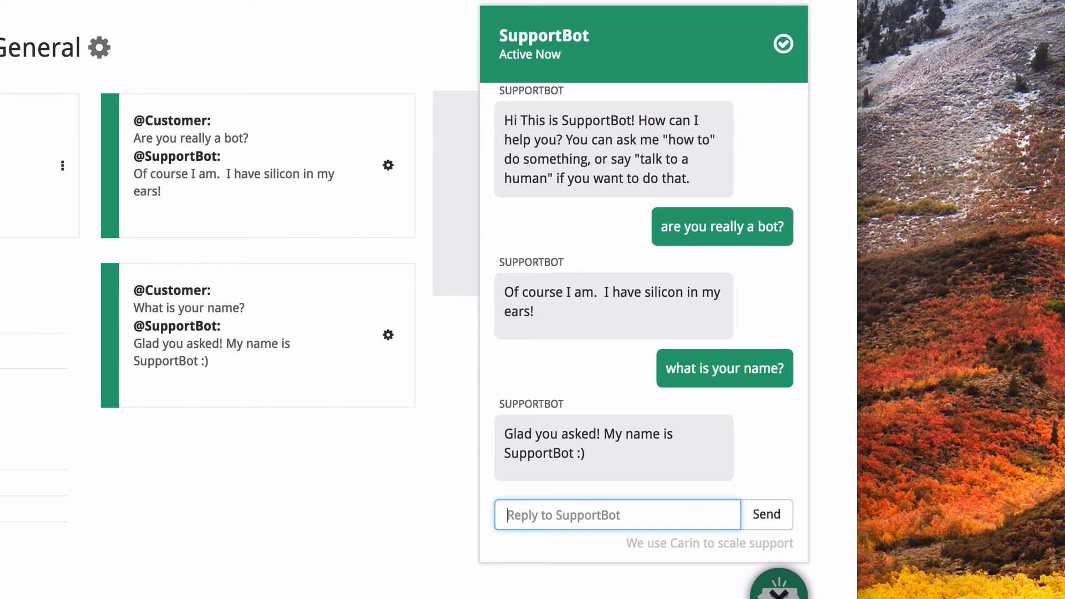
Test a shortened wording of the name question by sending "your name?" to SupportBot.
{"action": "type", "text": "y"}
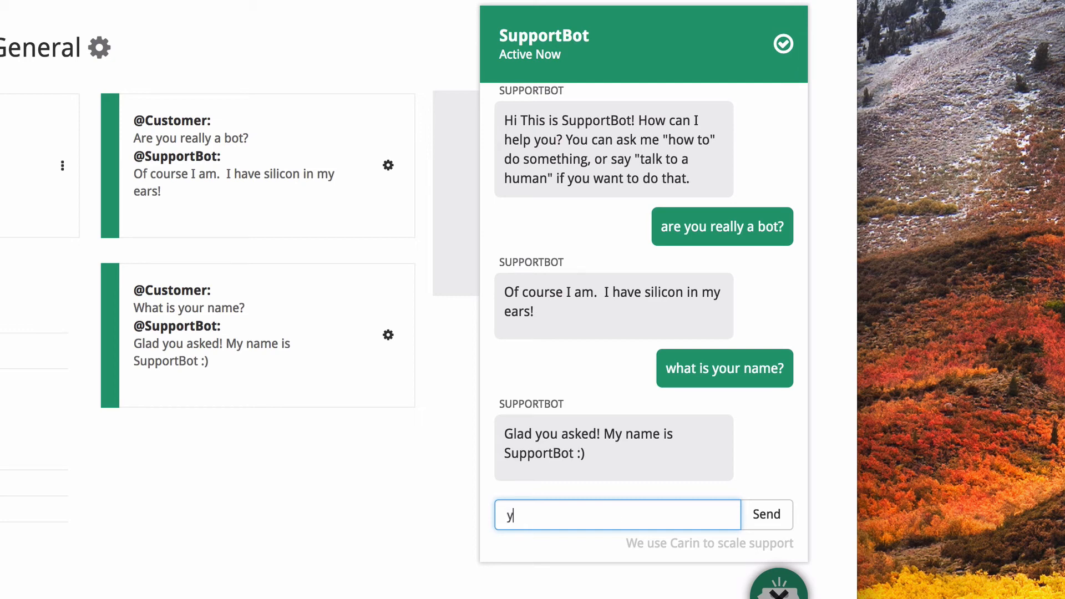
{"action": "type", "text": "our name?"}
{"action": "key", "text": "Return"}
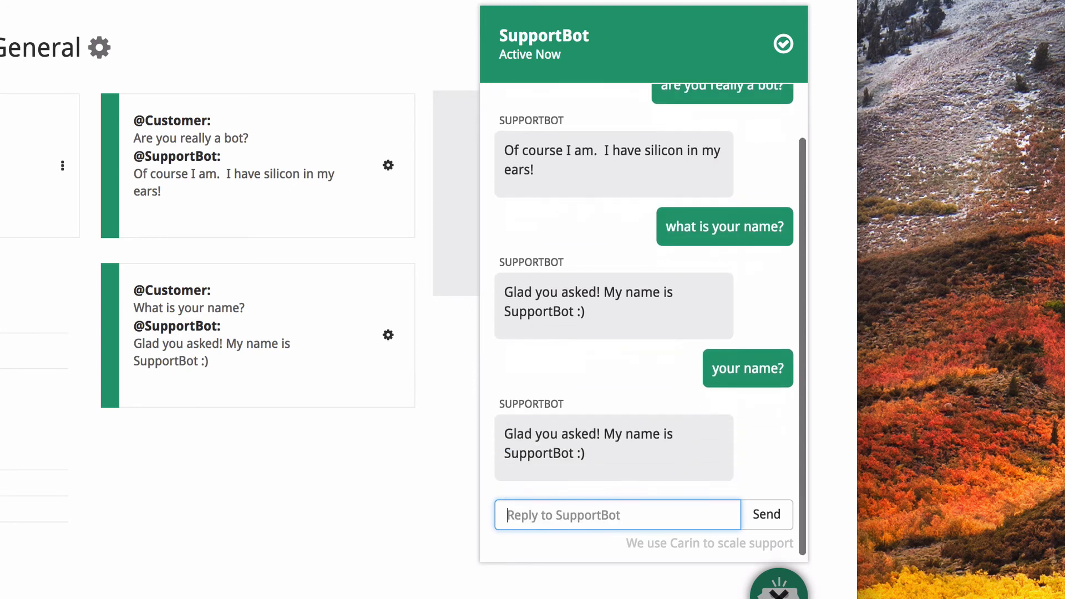